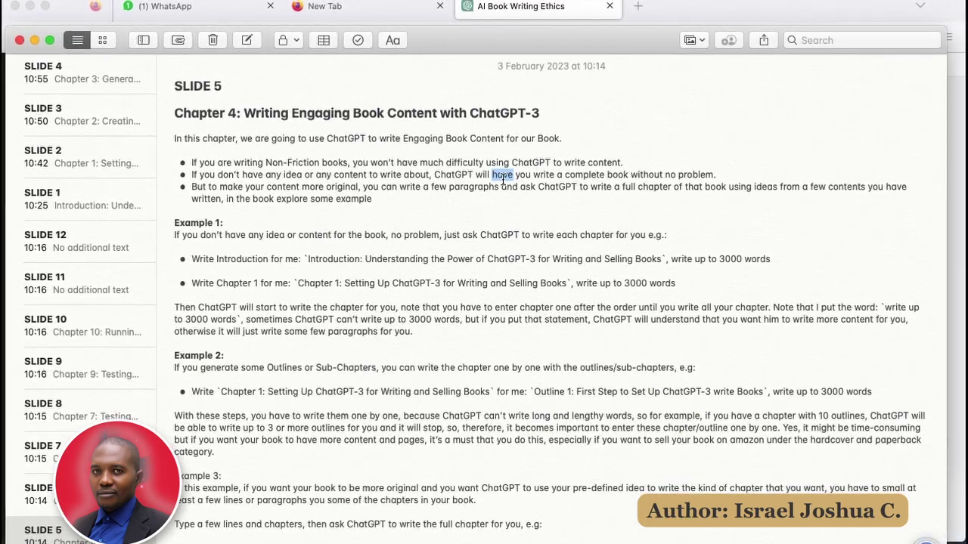
- Correct "have" to "help" in the second bullet of the Slide 5 note and make the "Example 3:" heading bold
text(hel)
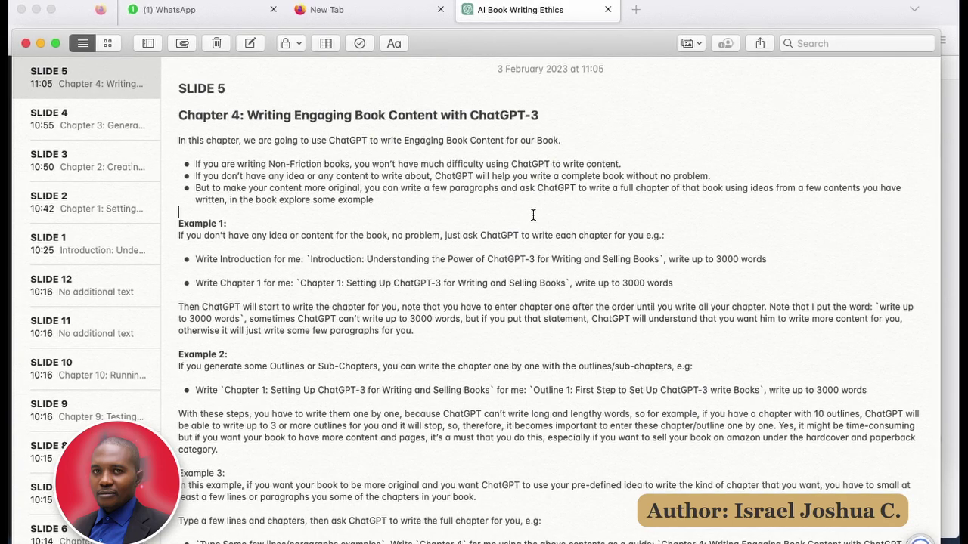
click(431, 215)
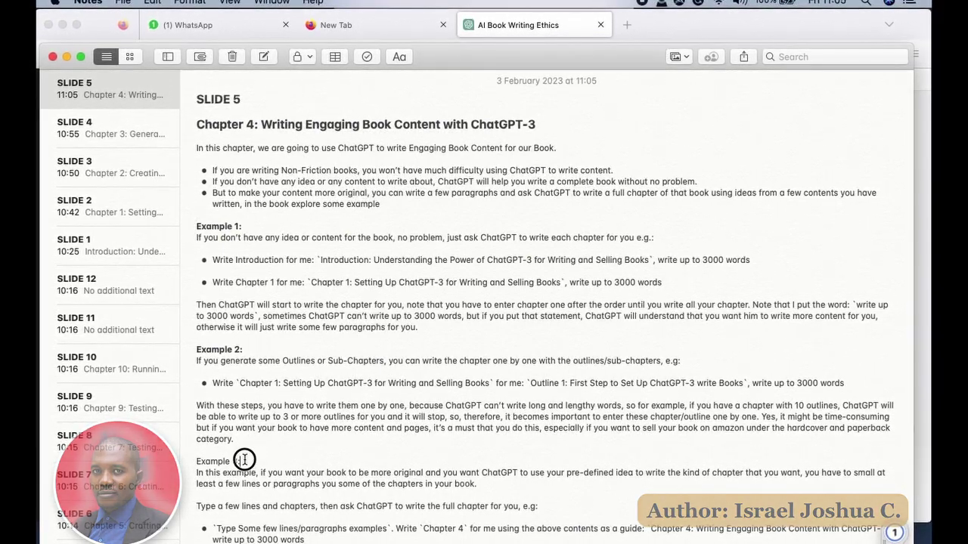
drag(244, 460, 195, 462)
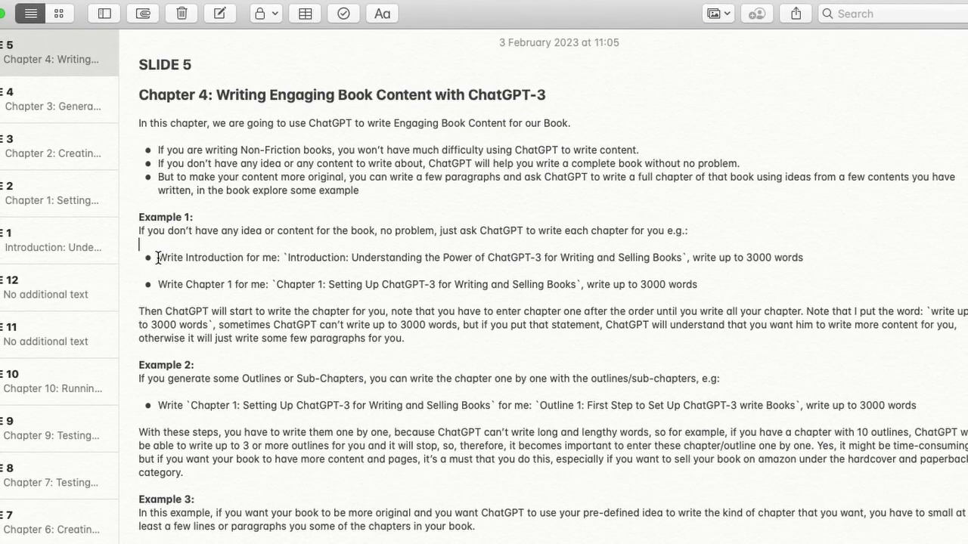
- Copy the "Write Introduction for me" prompt, including "write up to 3000 words", from Example 1 of the note
drag(162, 253, 792, 257)
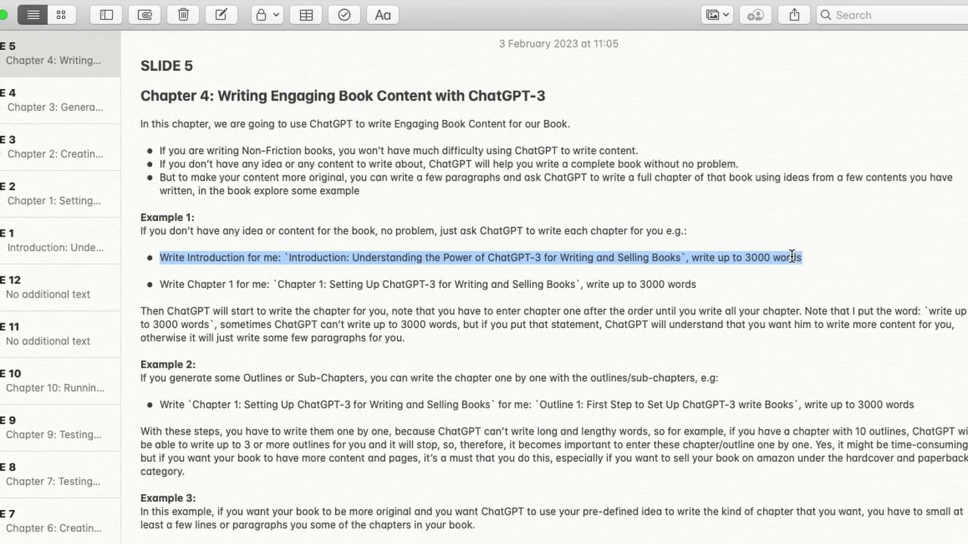
right_click(791, 257)
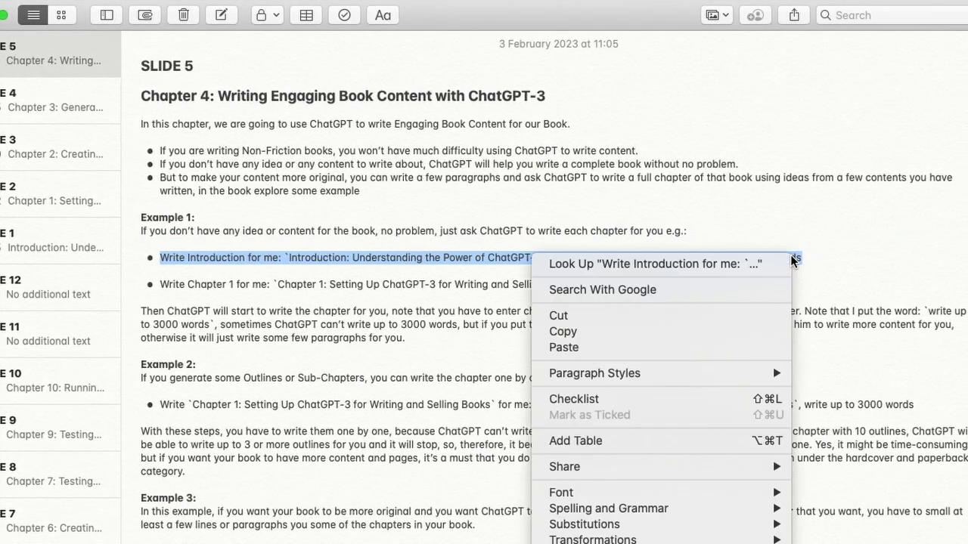
click(693, 337)
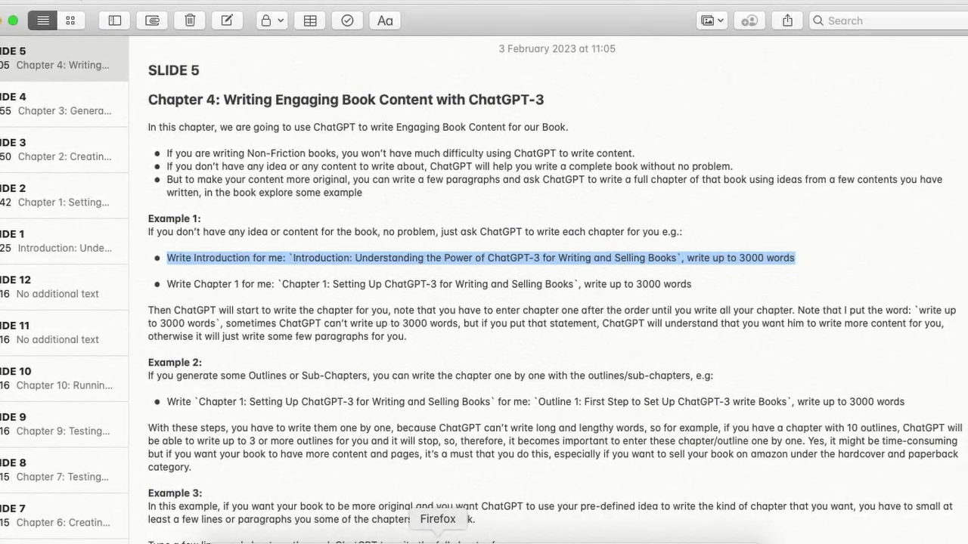
- Switch to the ChatGPT chat in Firefox, paste the copied introduction prompt as a new message, and remove its leading asterisk
click(438, 538)
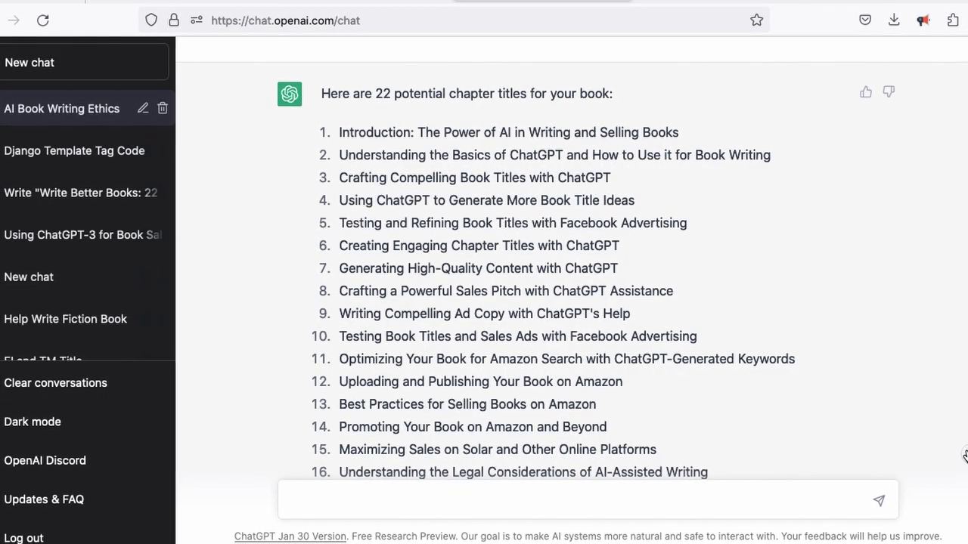
scroll(958, 424, down, 5)
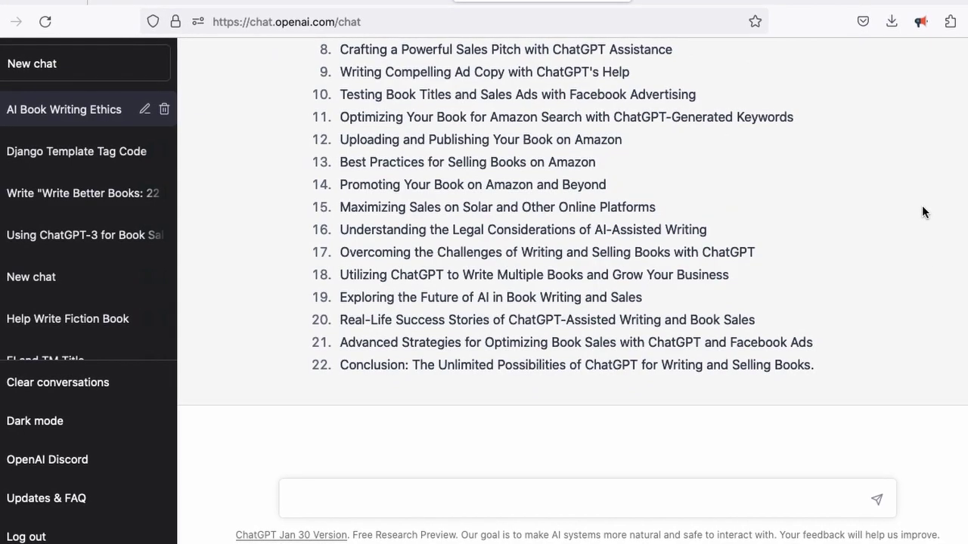
scroll(921, 205, up, 3)
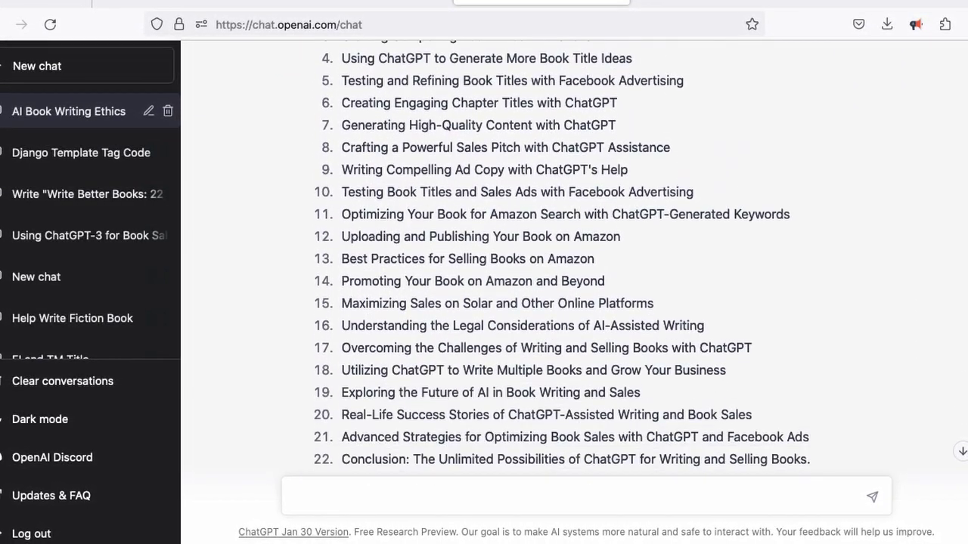
scroll(559, 257, down, 1)
scroll(560, 257, down, 1)
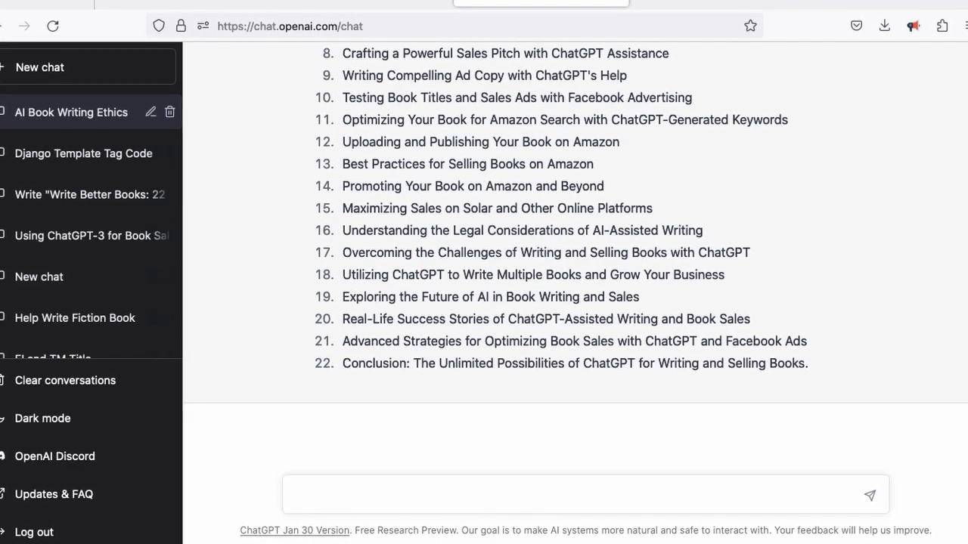
right_click(394, 499)
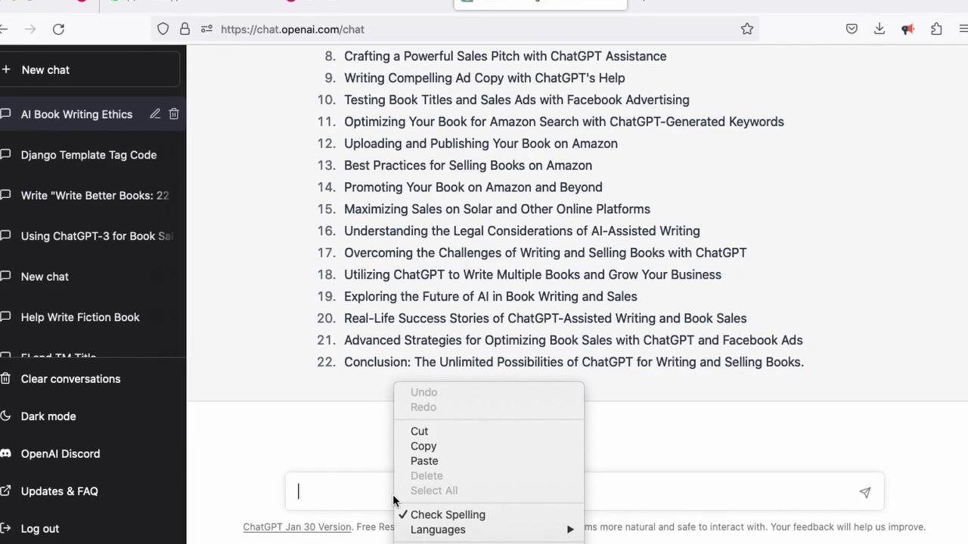
click(414, 460)
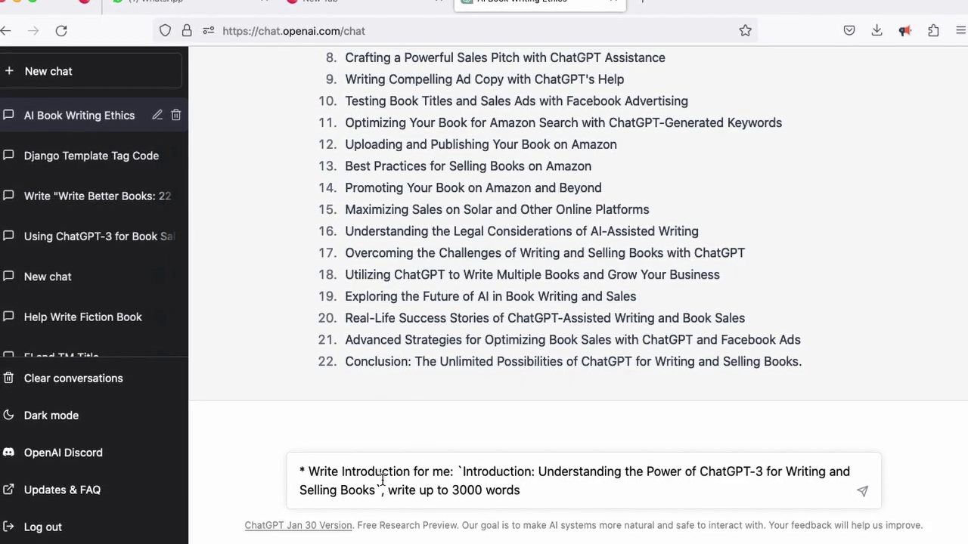
click(313, 469)
key(BackSpace)
key(BackSpace)
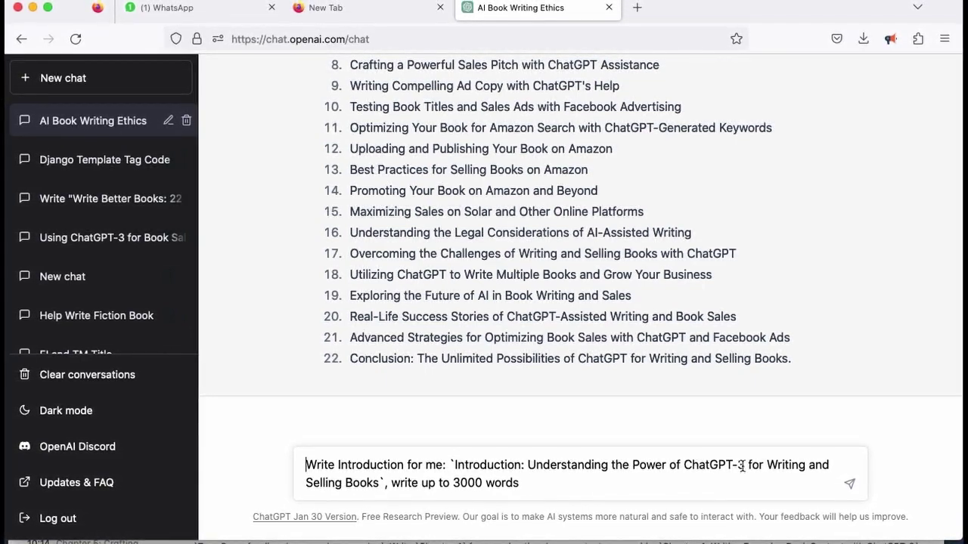
- Review the requested 3000-word length in the introduction prompt
click(390, 482)
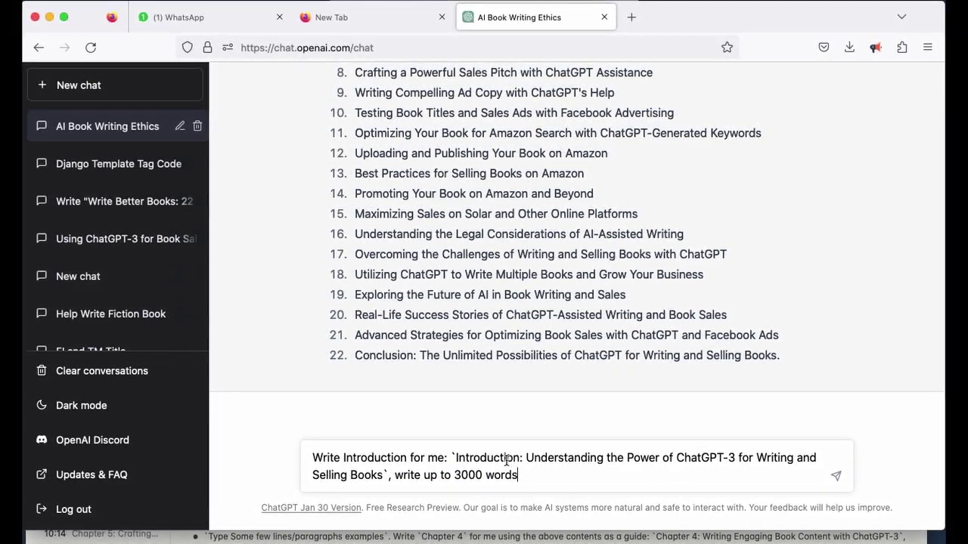
double_click(469, 474)
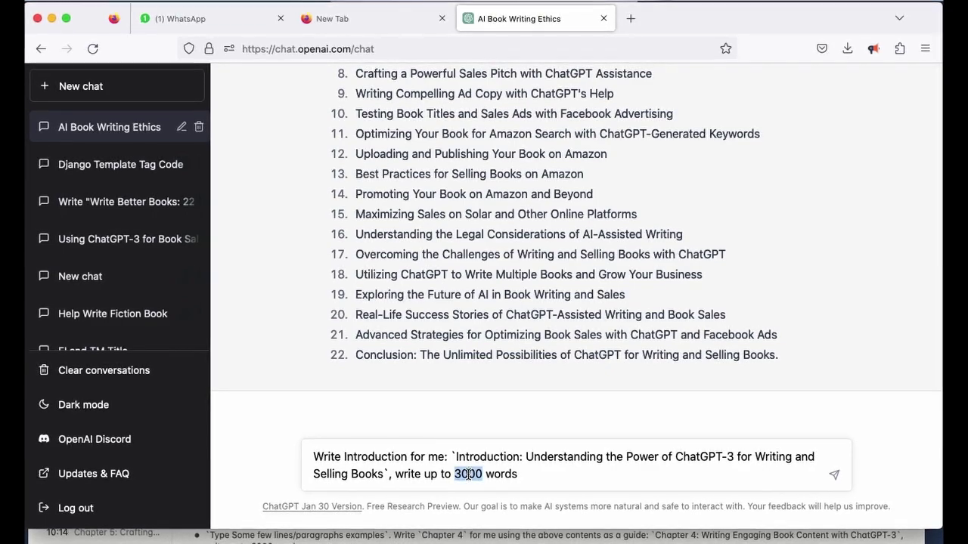
click(473, 475)
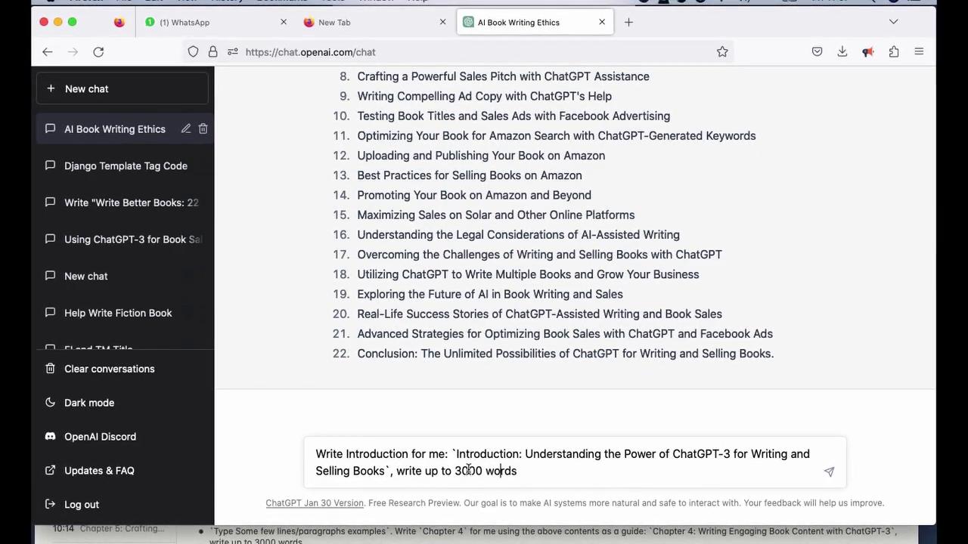
double_click(469, 471)
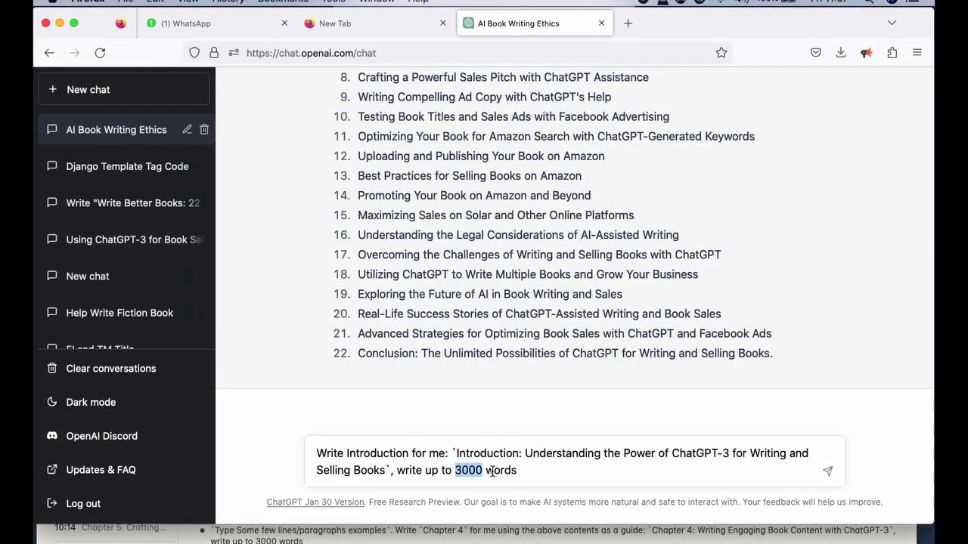
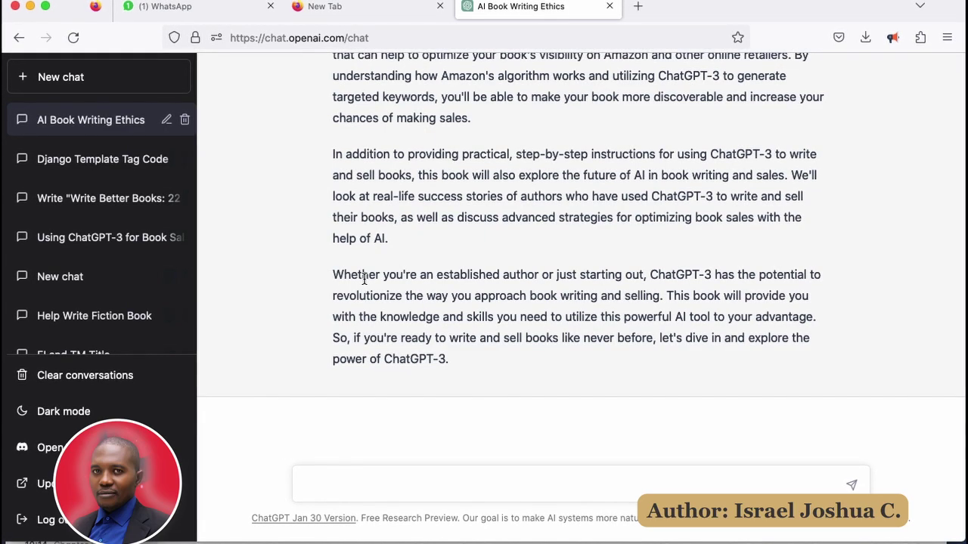
- Read through the book introduction that ChatGPT generated, from its opening paragraphs to the end
scroll(364, 278, up, 2)
scroll(574, 257, up, 10)
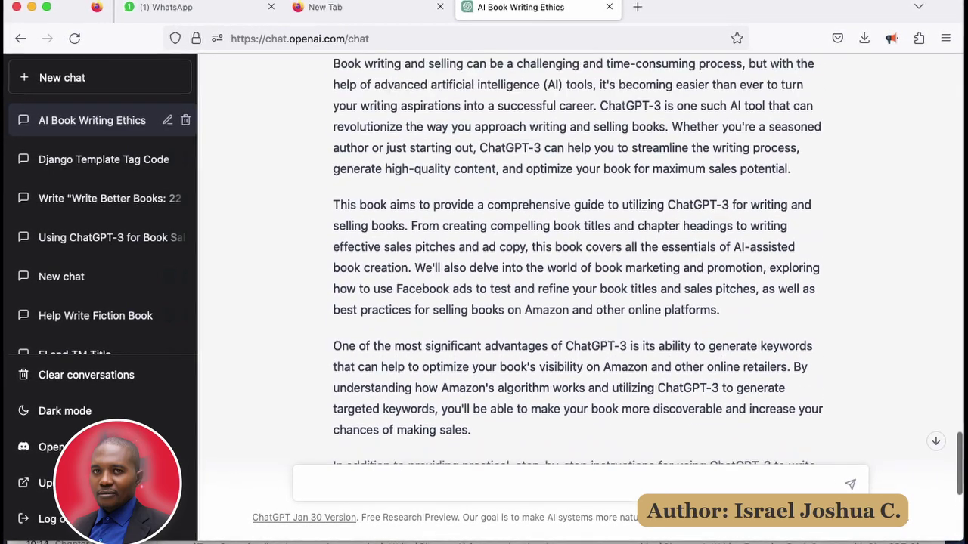
scroll(575, 303, down, 7)
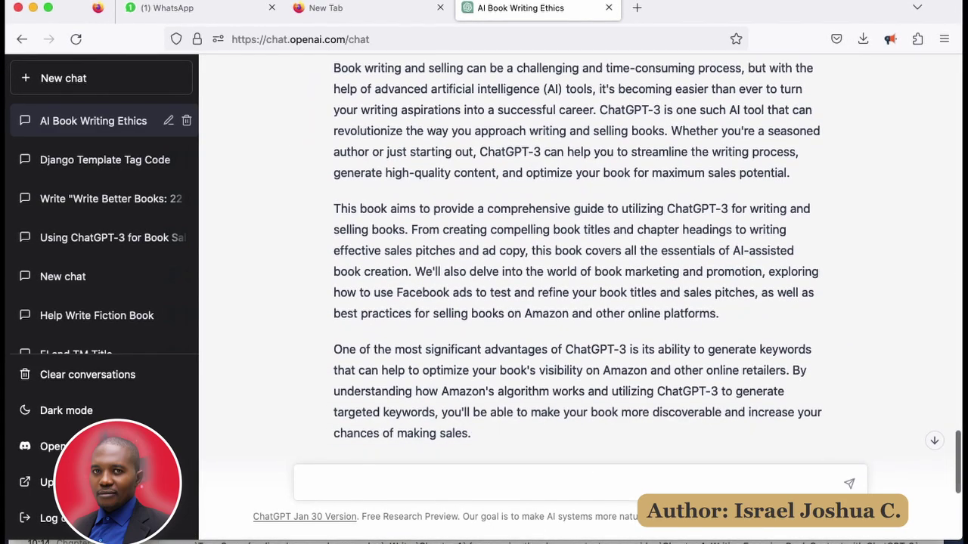
scroll(575, 303, down, 5)
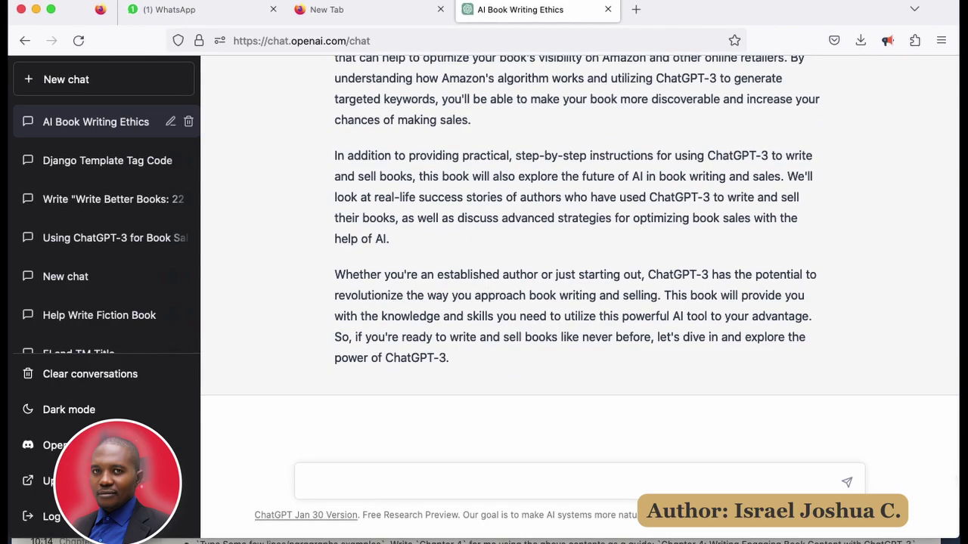
- Switch back to Notes and review the Example 2 and Example 3 instructions in Slide 5, highlighting "Outlines" in Example 2
mouse_move(484, 538)
click(522, 537)
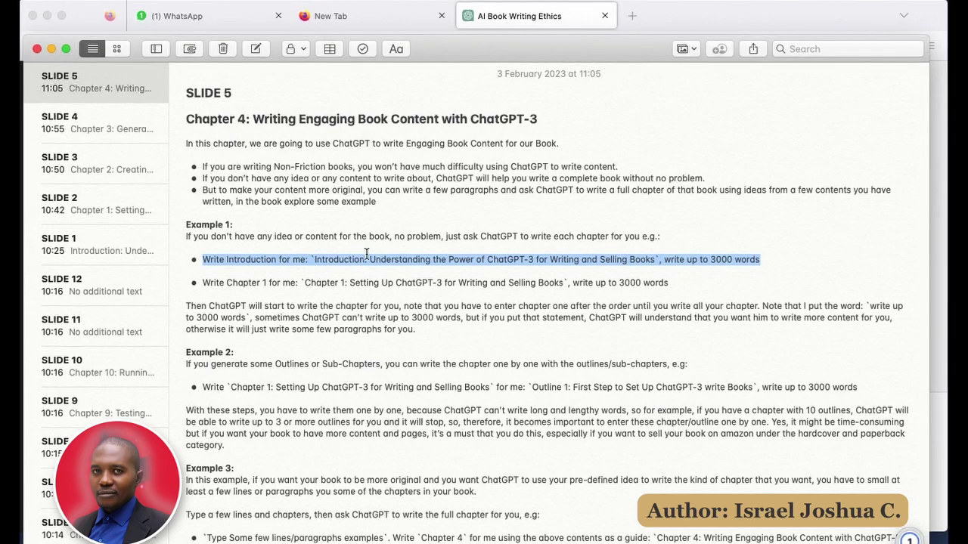
click(248, 478)
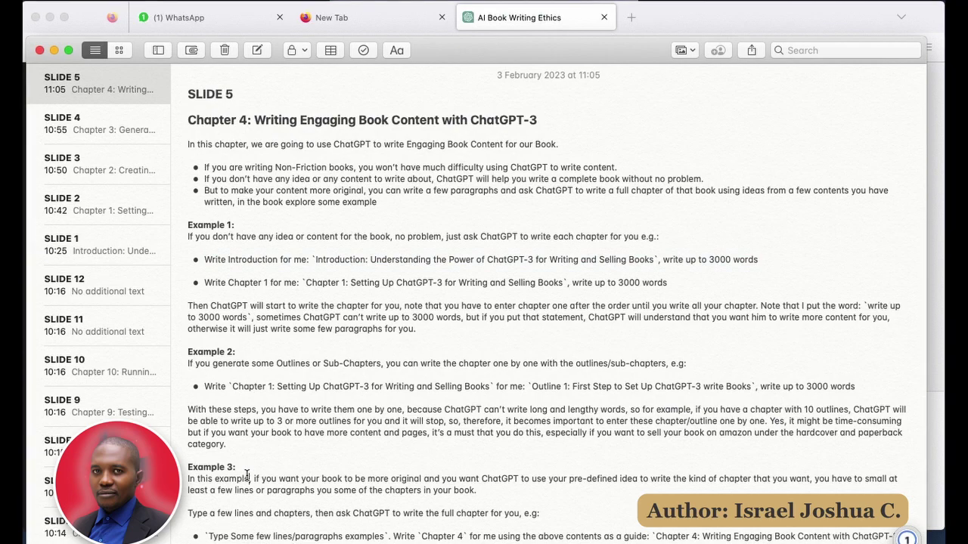
text(Then ChatGPT will now go ahead and write a full chapter for you.)
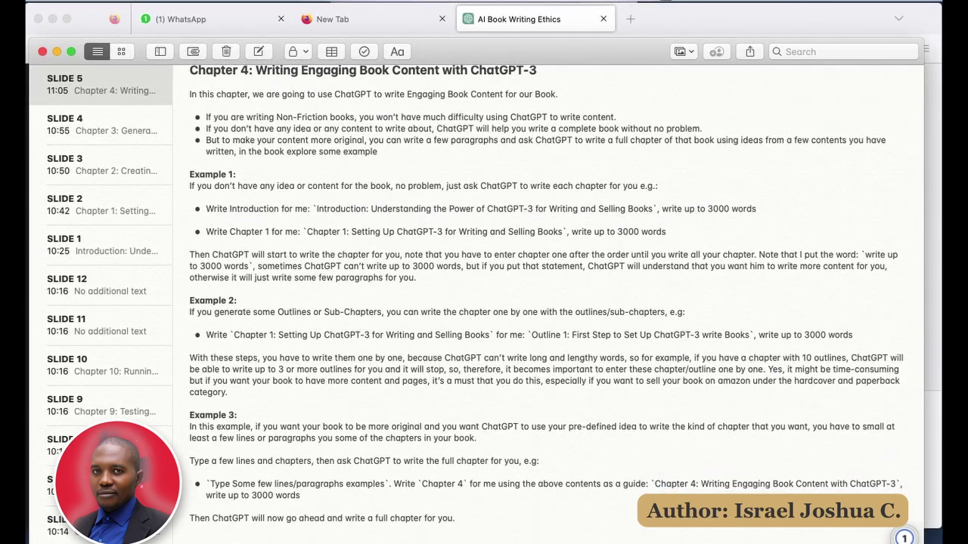
key(Return)
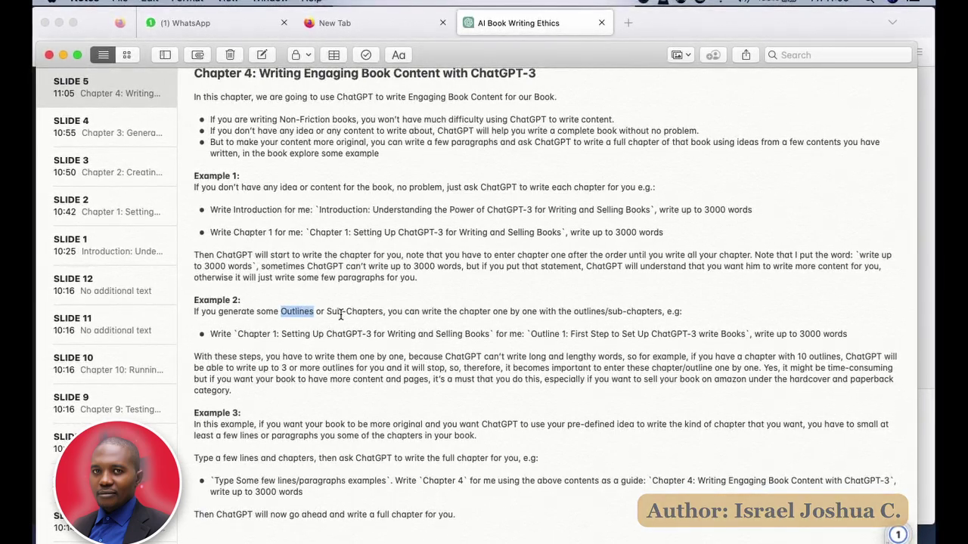
drag(305, 319, 314, 319)
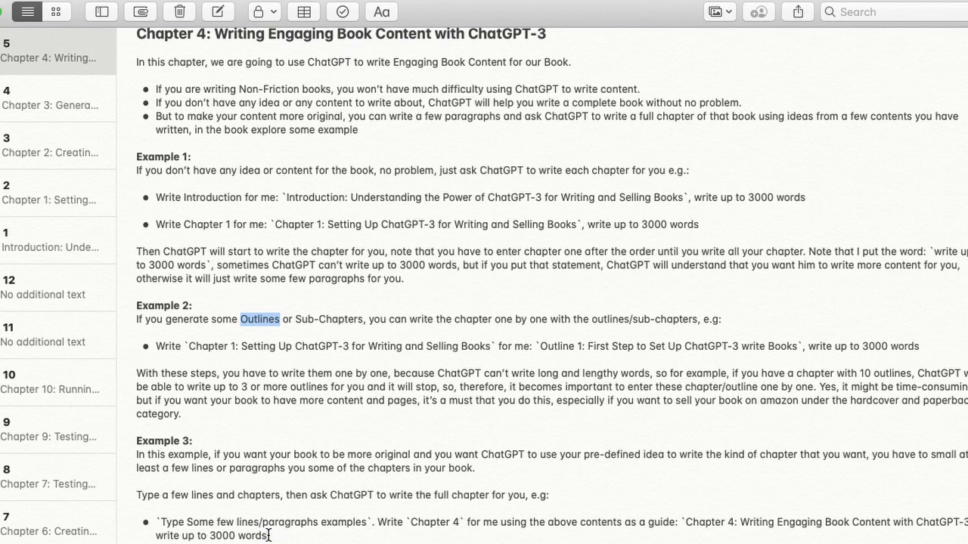
- Copy the Example 3 prompt that asks for Chapter 4 using the typed paragraphs as a guide
drag(268, 535, 155, 517)
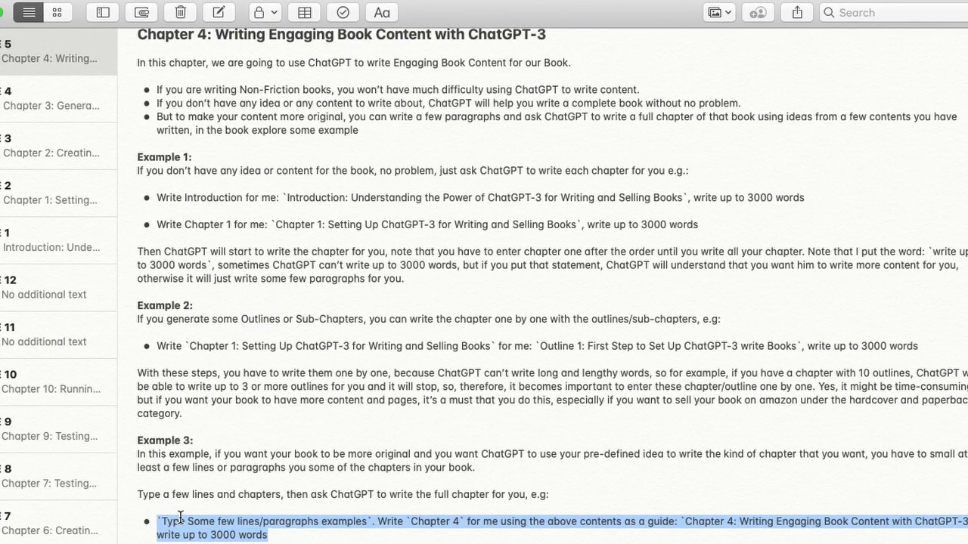
right_click(181, 517)
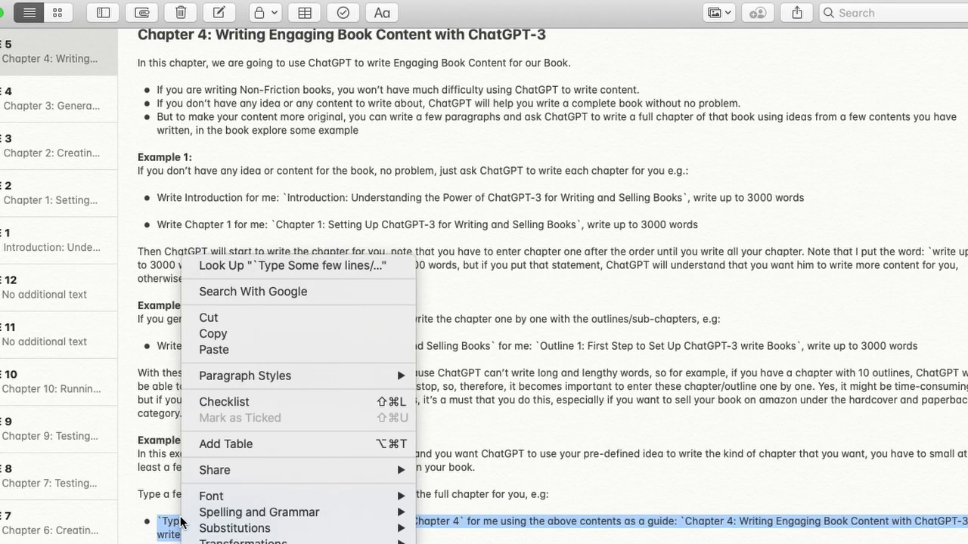
click(213, 334)
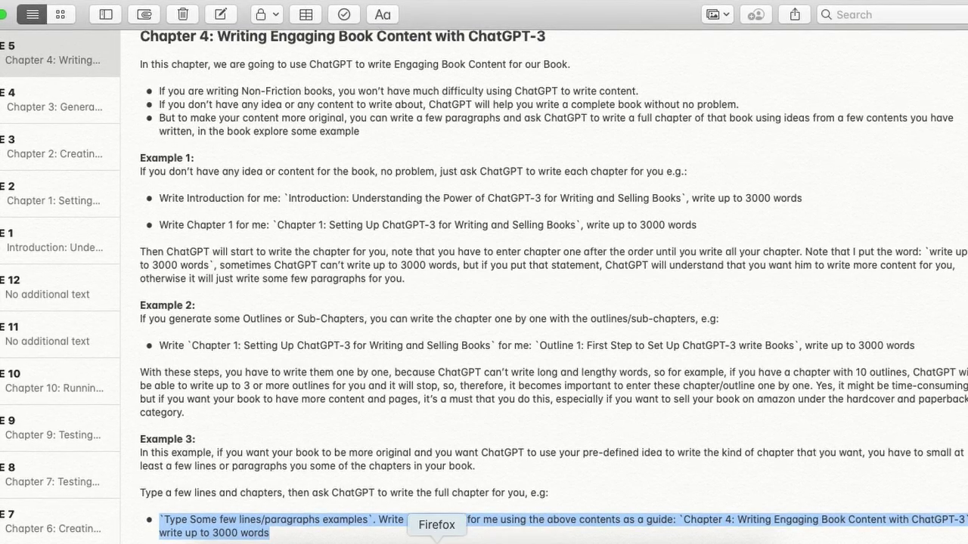
- Return to the ChatGPT chat in Firefox, paste the Chapter 4 prompt as a new message, and remove its leading bullet character
click(435, 537)
right_click(515, 510)
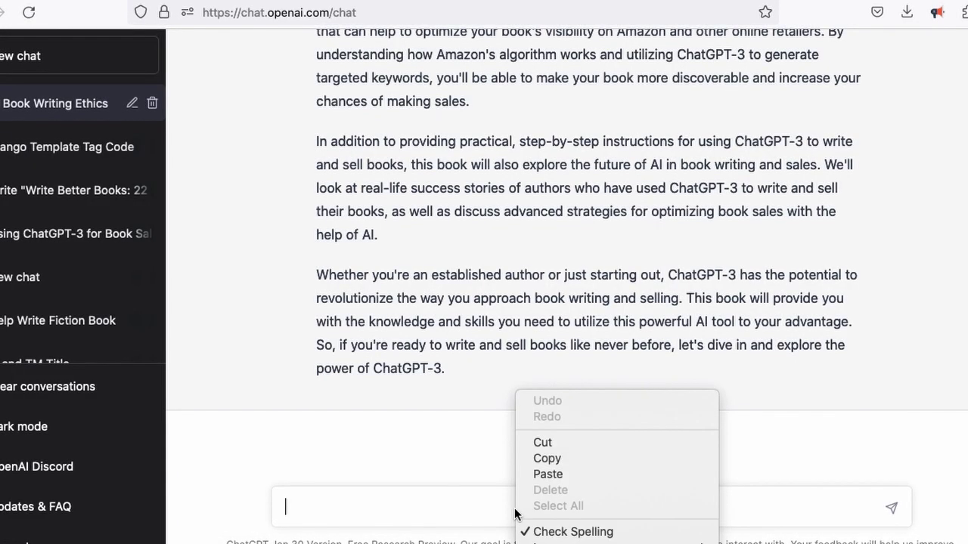
click(535, 474)
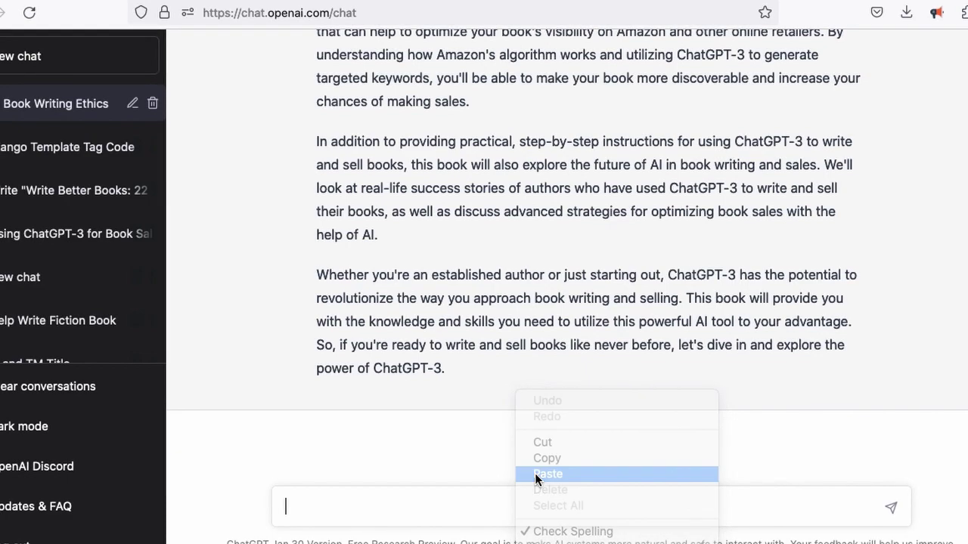
click(295, 488)
key(BackSpace)
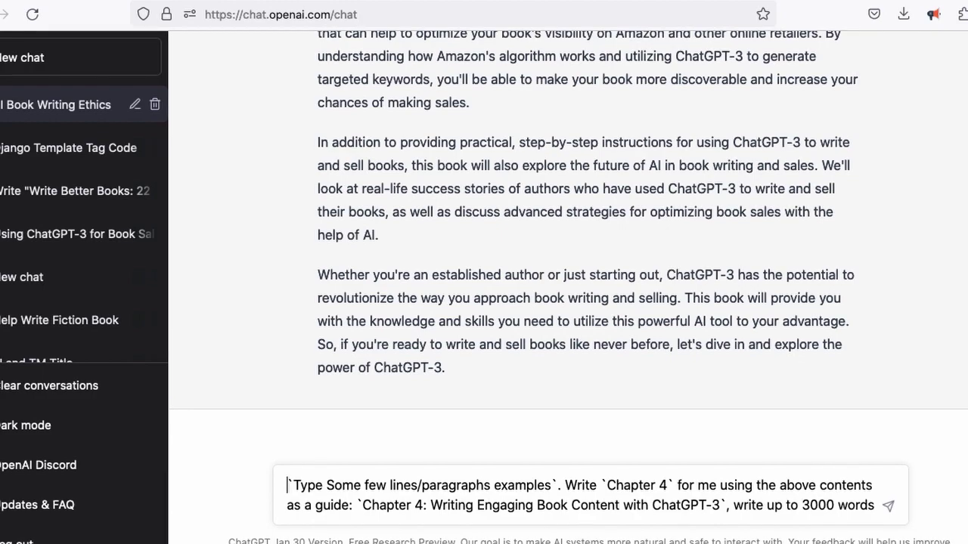
- Highlight the prompt's "Type Some few lines/paragraphs examples" placeholder and review the earlier list of chapter titles in the chat
drag(296, 487, 535, 491)
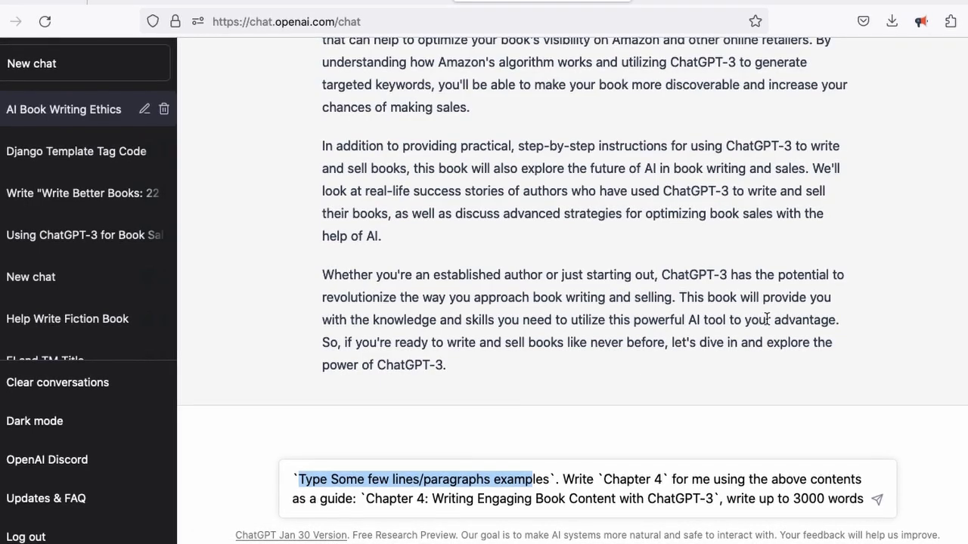
scroll(941, 283, up, 10)
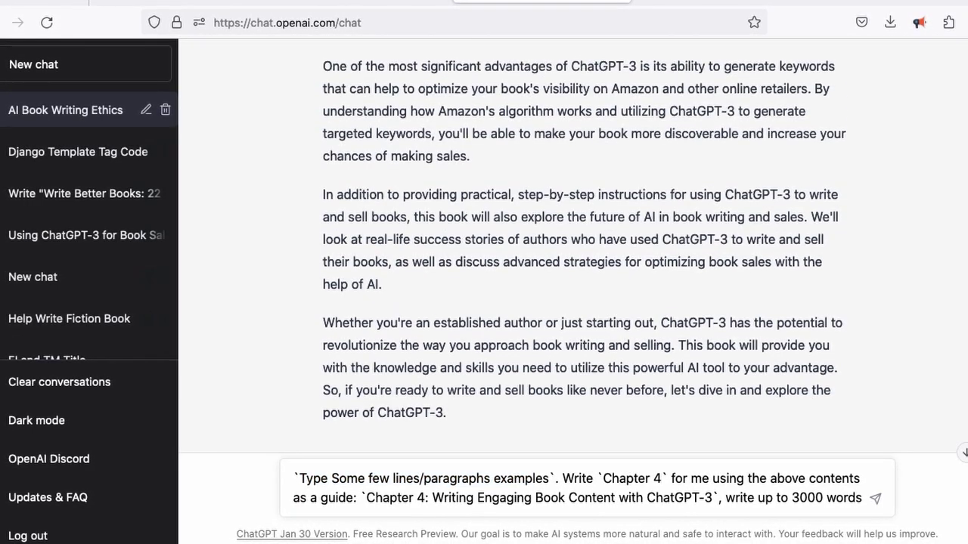
scroll(574, 249, up, 5)
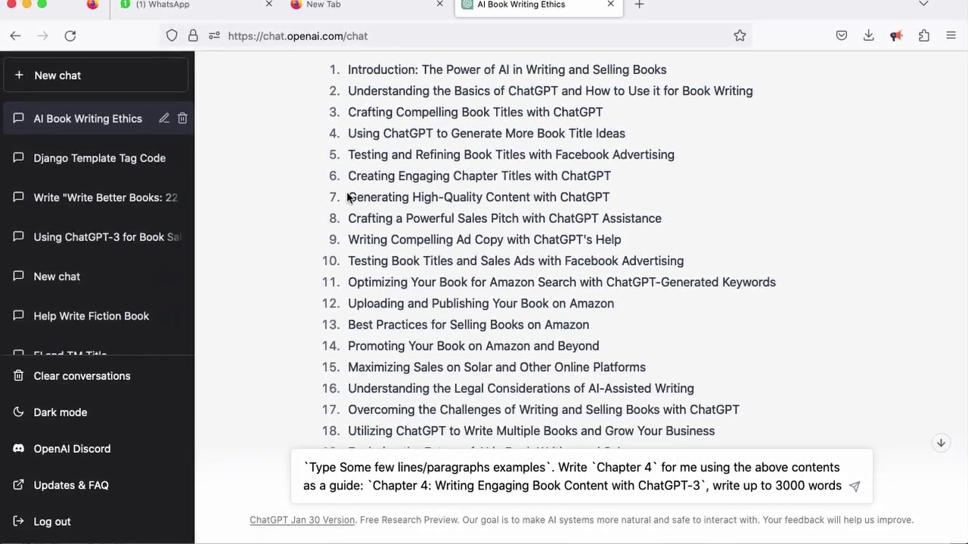
- Copy the seventh chapter title, "Generating High-Quality Content with ChatGPT", from the chapter list in the chat
drag(350, 196, 657, 212)
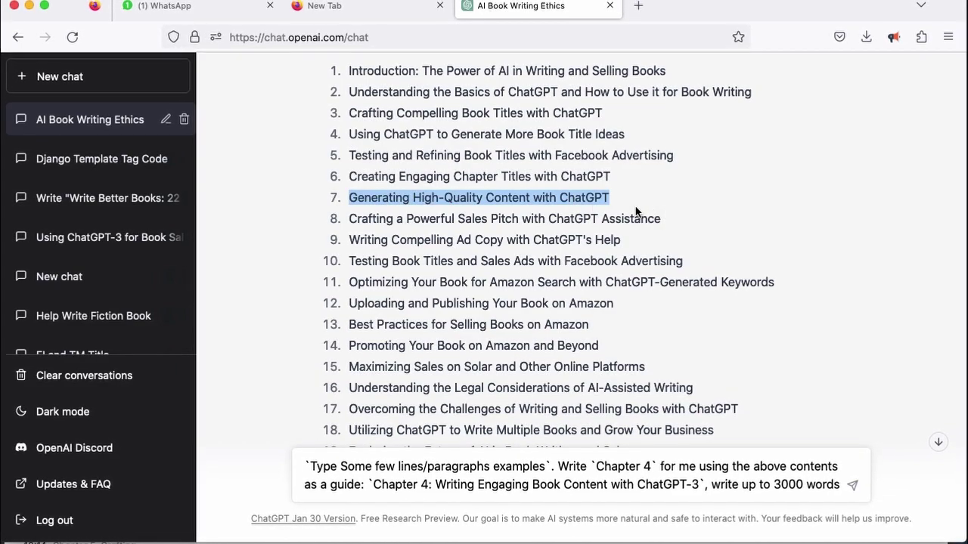
right_click(570, 195)
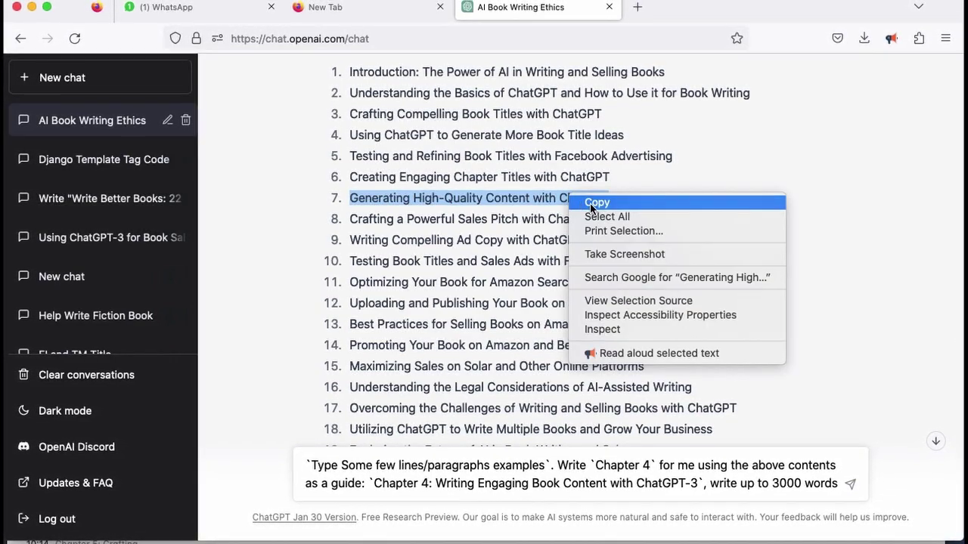
click(590, 203)
- Replace "Writing Engaging Book Content with ChatGPT-3" in the unsent Chapter 4 prompt with the copied title "Generating High-Quality Content with ChatGPT"
click(936, 443)
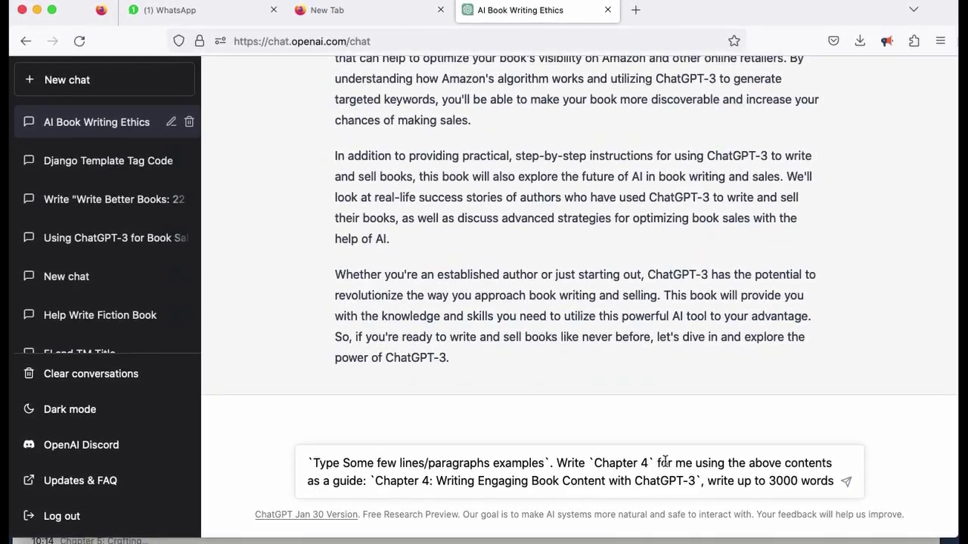
drag(658, 463, 365, 476)
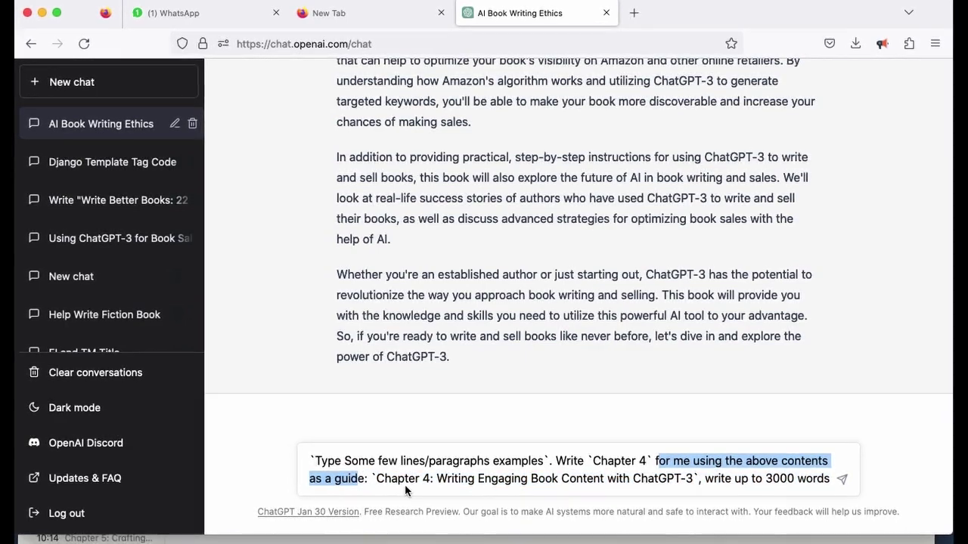
click(406, 487)
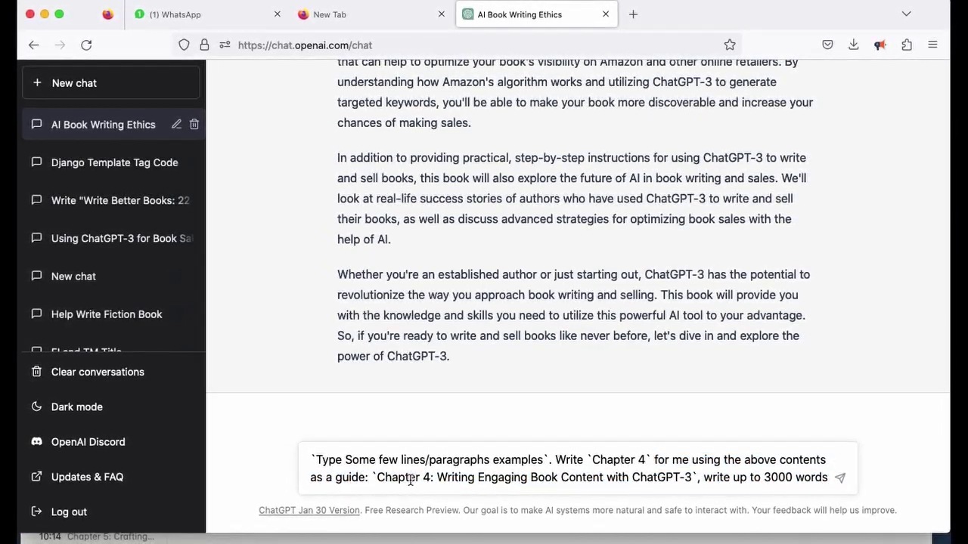
click(437, 477)
drag(437, 474, 689, 476)
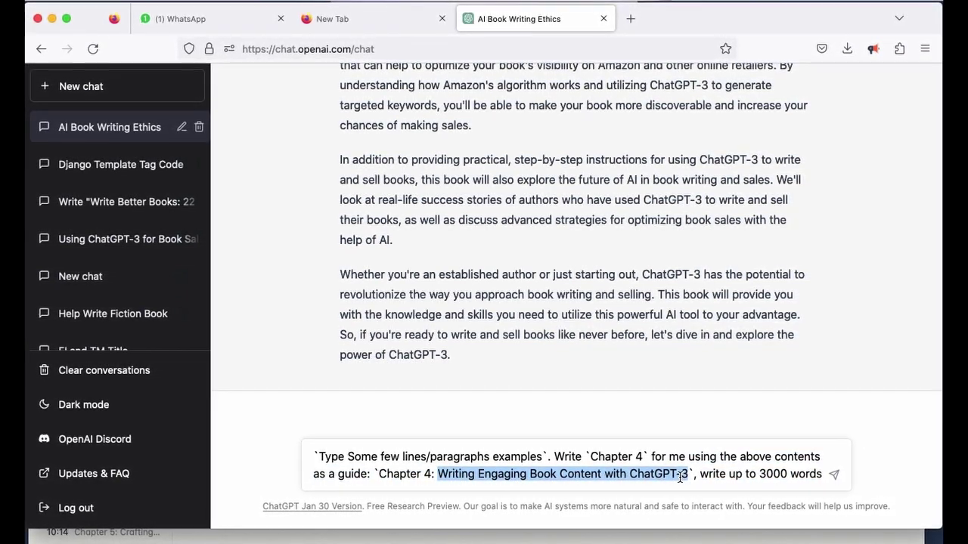
right_click(680, 477)
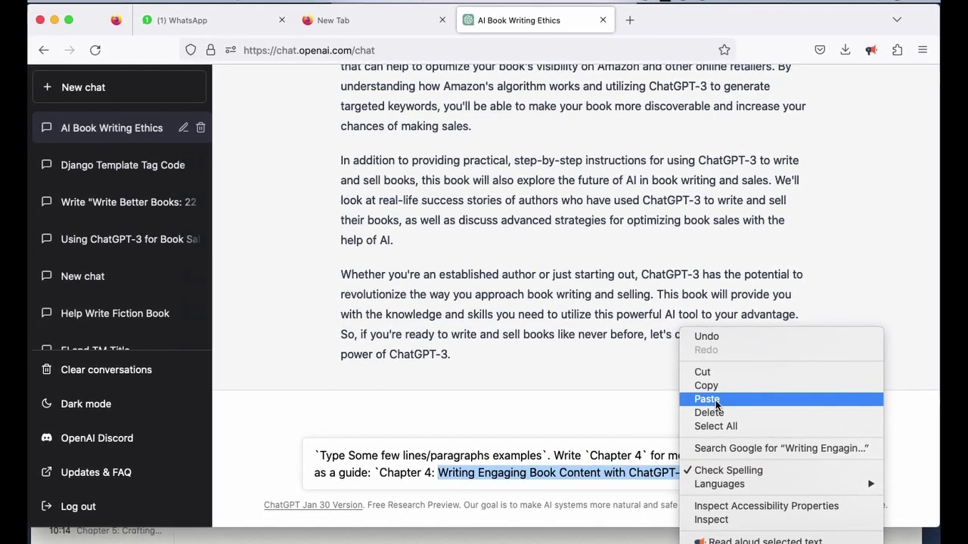
click(714, 400)
- Switch to Notes and copy Slide 5's opening sentence and three bullet points, from below the Chapter 4 heading to "explore some example"
mouse_move(534, 521)
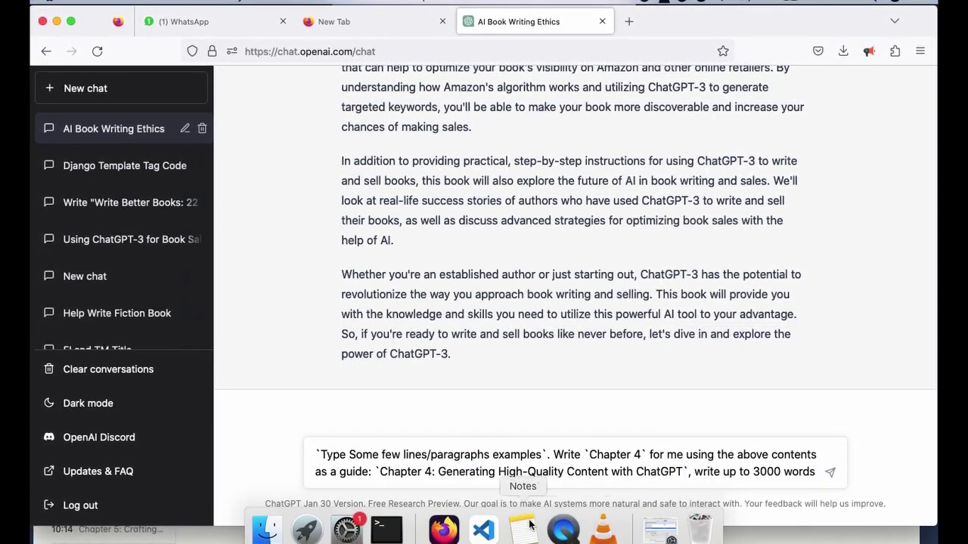
click(525, 530)
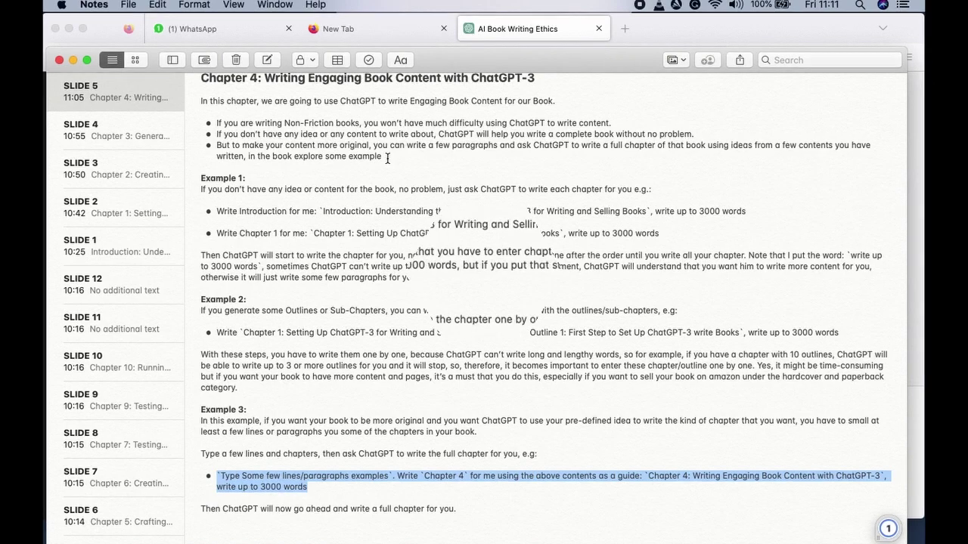
drag(387, 158, 177, 101)
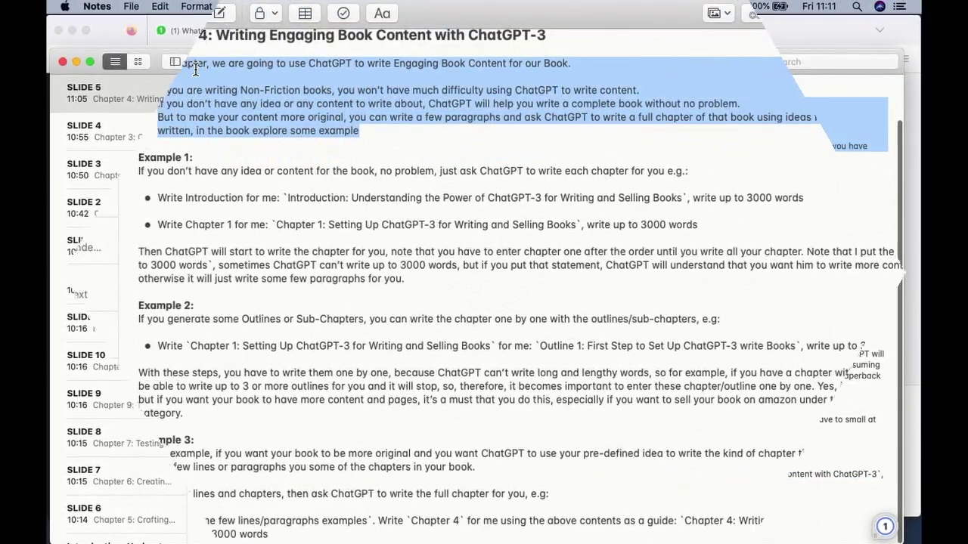
right_click(201, 72)
click(234, 145)
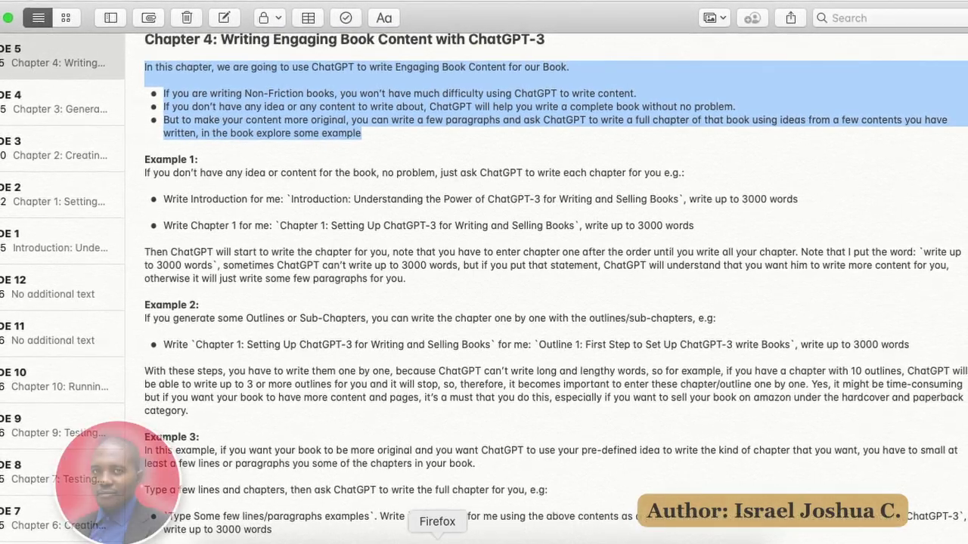
- Return to the ChatGPT chat in Firefox, replace the "Type Some few lines/paragraphs examples" placeholder with the copied paragraphs, and send the prompt
click(437, 539)
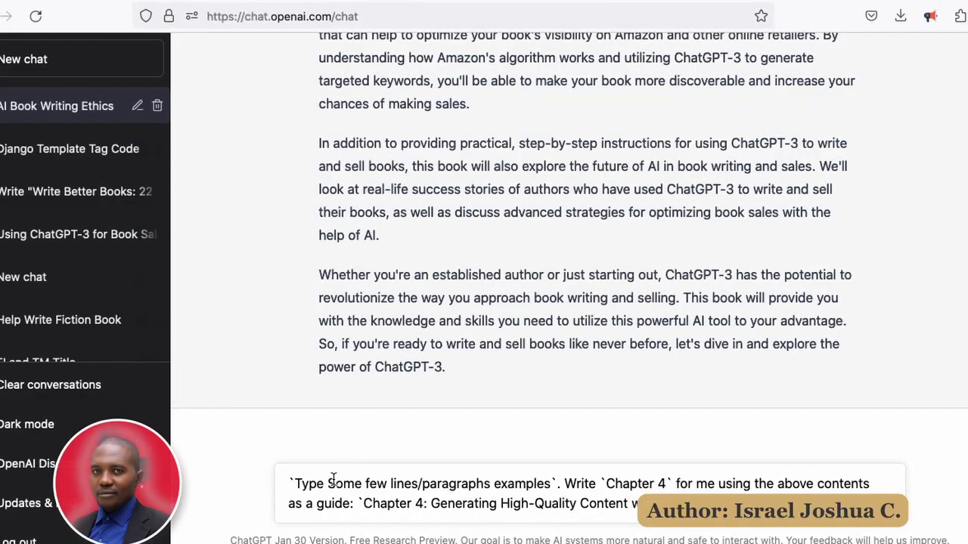
drag(296, 483, 535, 481)
right_click(535, 481)
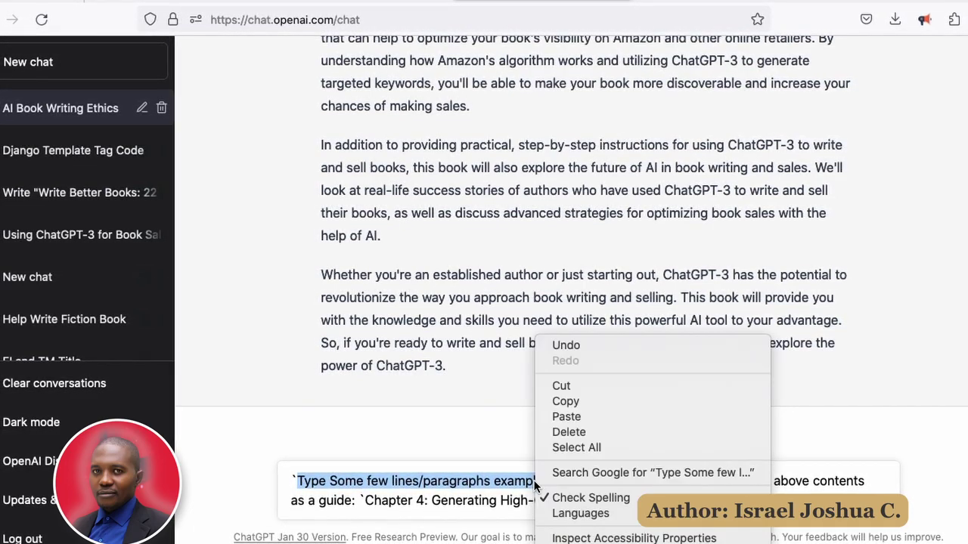
click(577, 419)
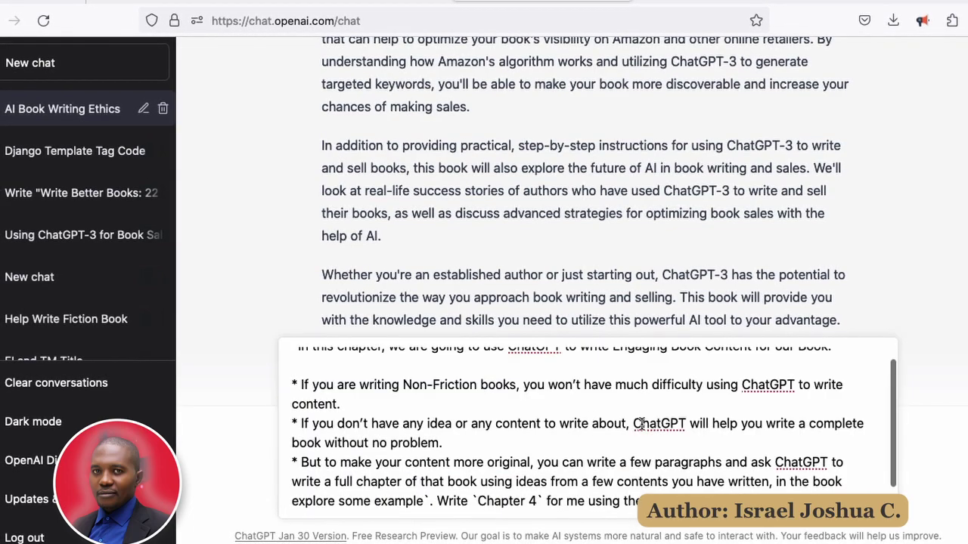
key(Return)
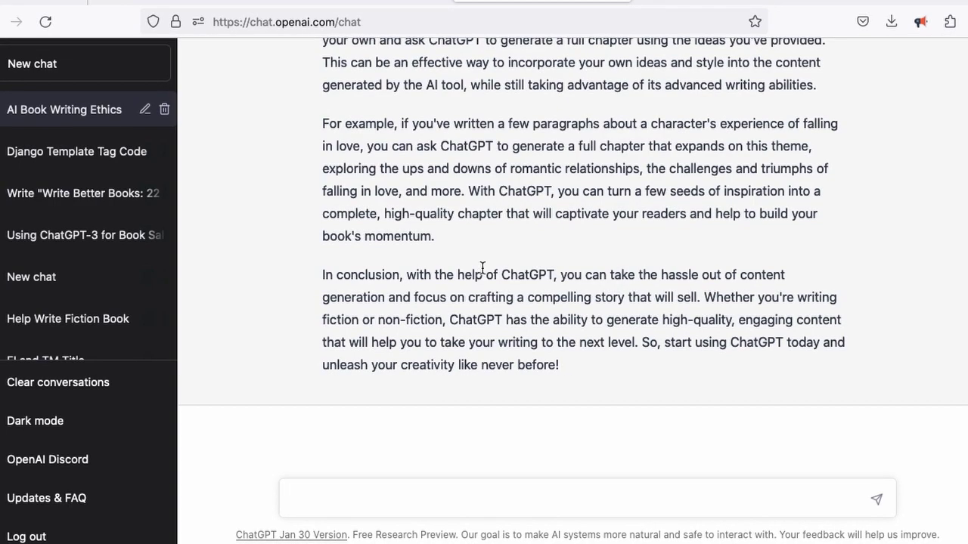
- Review the generated "Chapter 4: Generating High-Quality Content with ChatGPT" from heading to conclusion, comparing it with the guide paragraphs in the prompt
triple_click(584, 279)
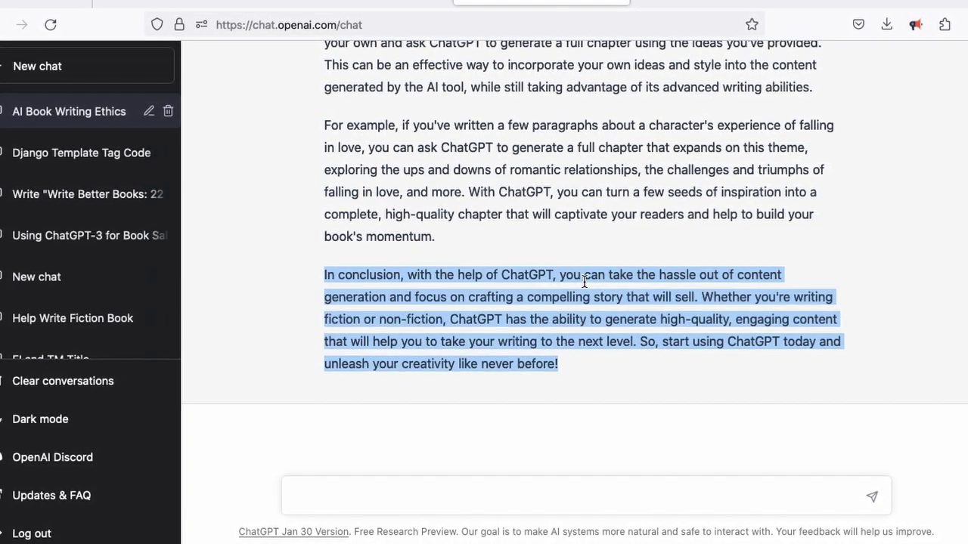
scroll(585, 279, up, 10)
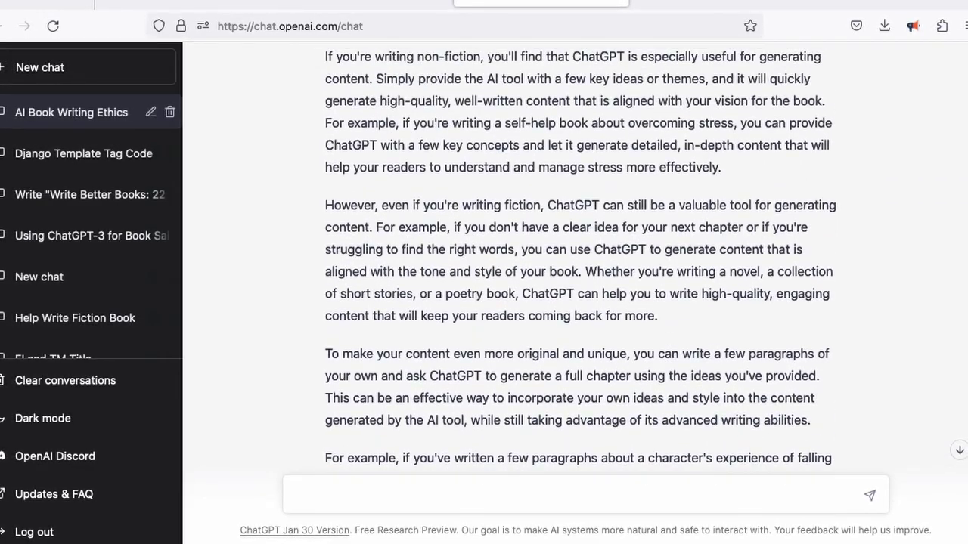
scroll(585, 279, up, 4)
scroll(585, 279, down, 4)
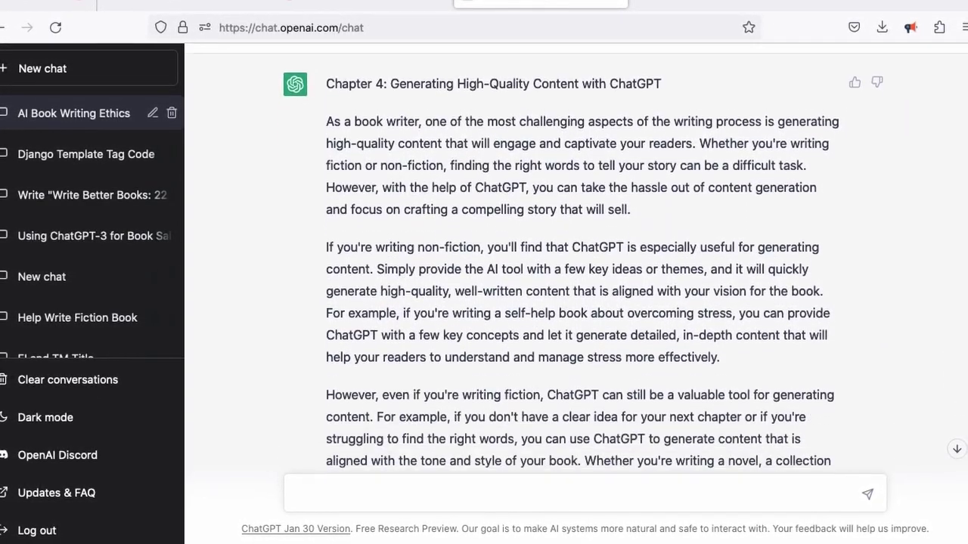
scroll(584, 279, down, 5)
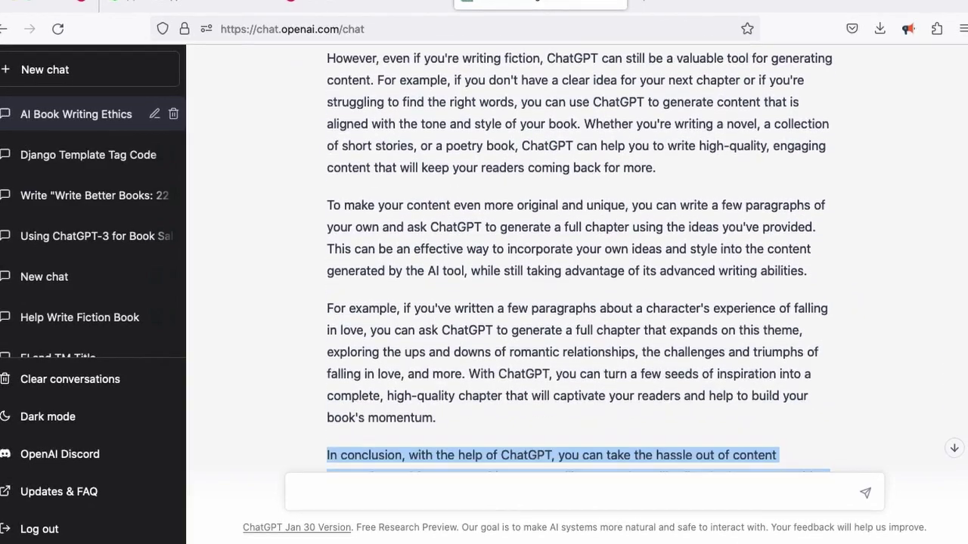
scroll(585, 279, down, 2)
scroll(584, 279, up, 6)
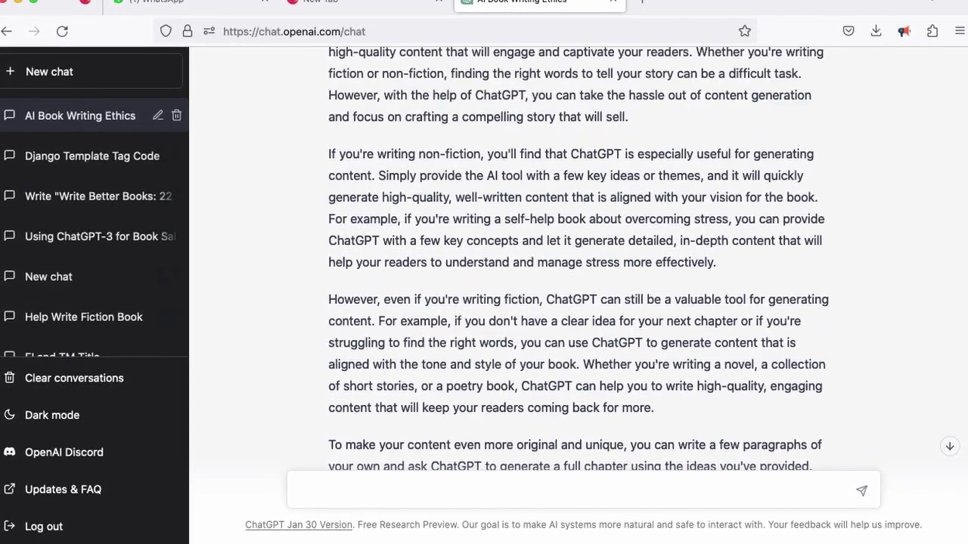
scroll(585, 280, up, 5)
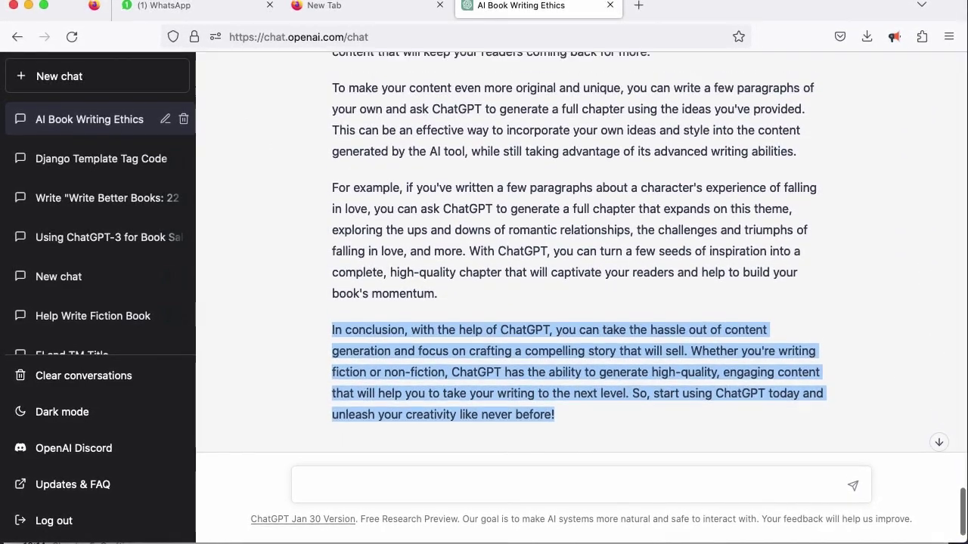
scroll(574, 257, up, 2)
scroll(575, 257, up, 2)
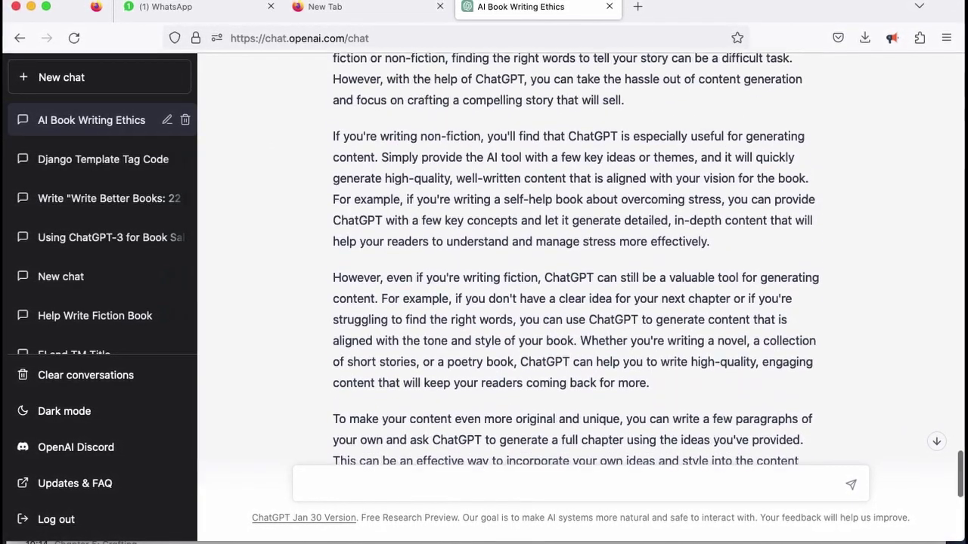
scroll(575, 258, up, 3)
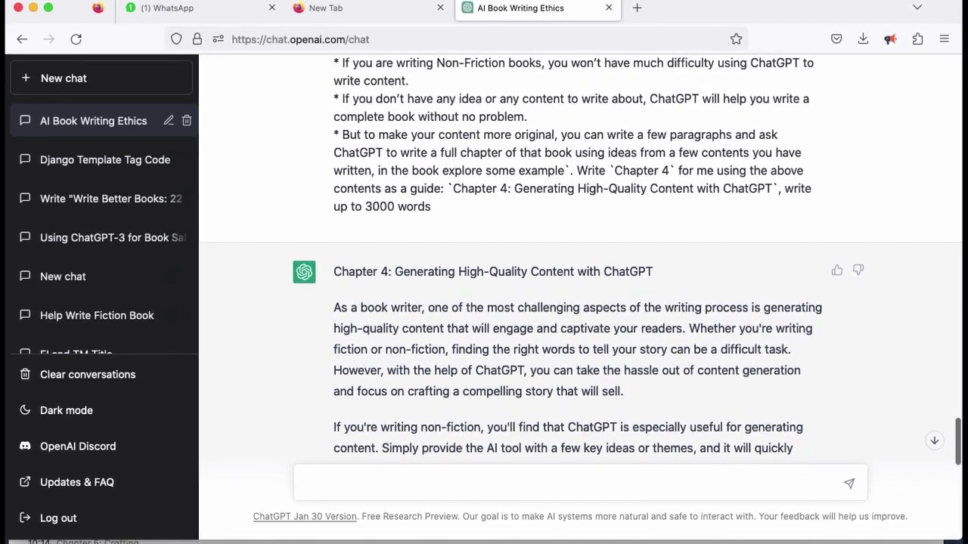
scroll(575, 257, down, 2)
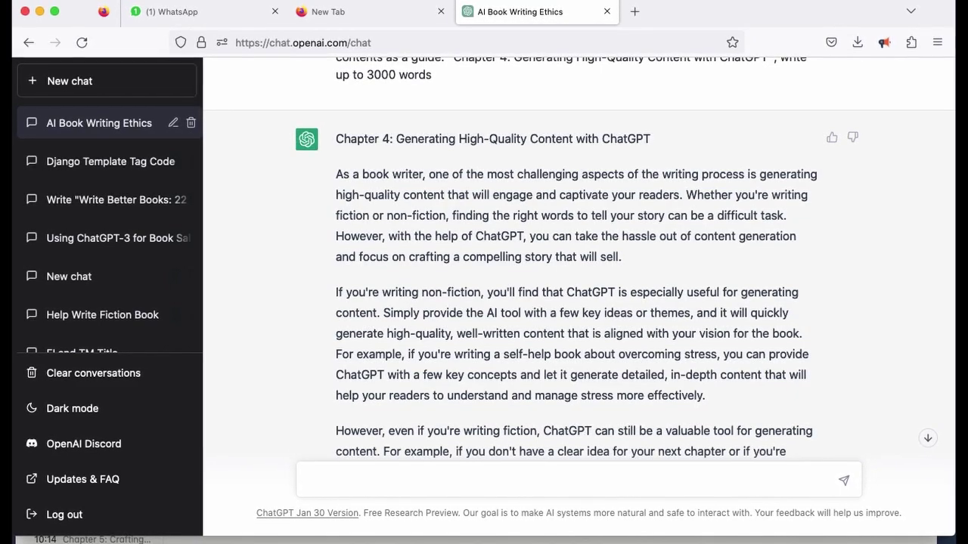
scroll(574, 264, down, 3)
scroll(575, 265, down, 4)
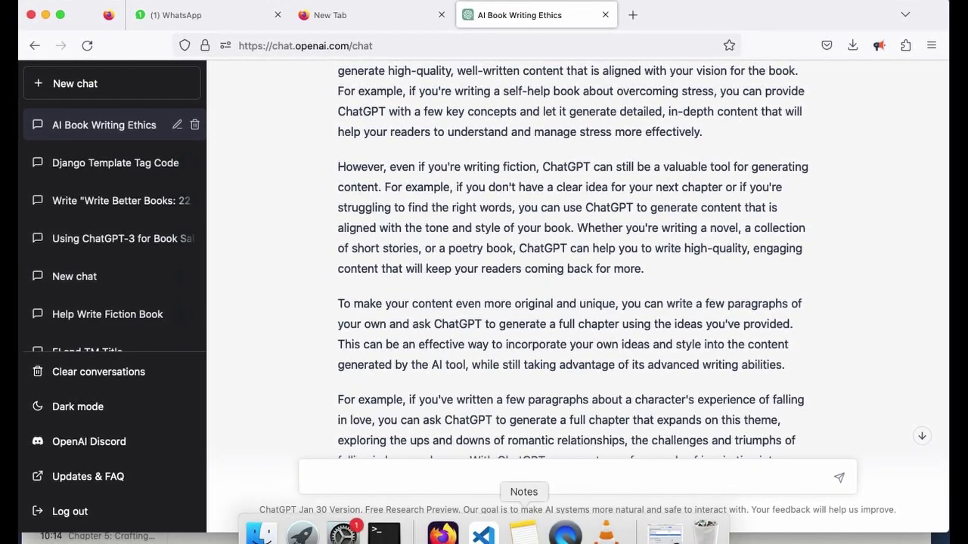
- Check the Example 2 prompt of Slide 5 in Notes and return to the ChatGPT chat in Firefox
click(522, 534)
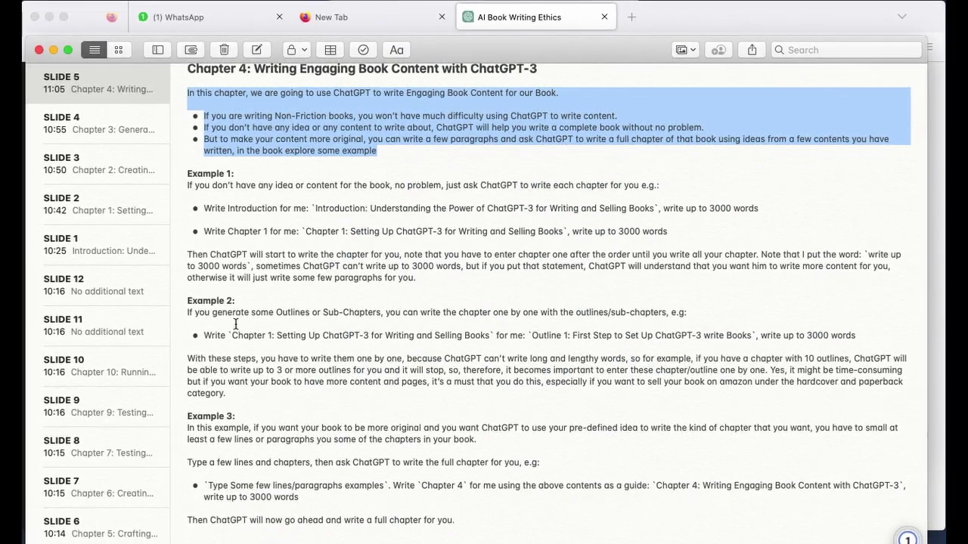
click(207, 334)
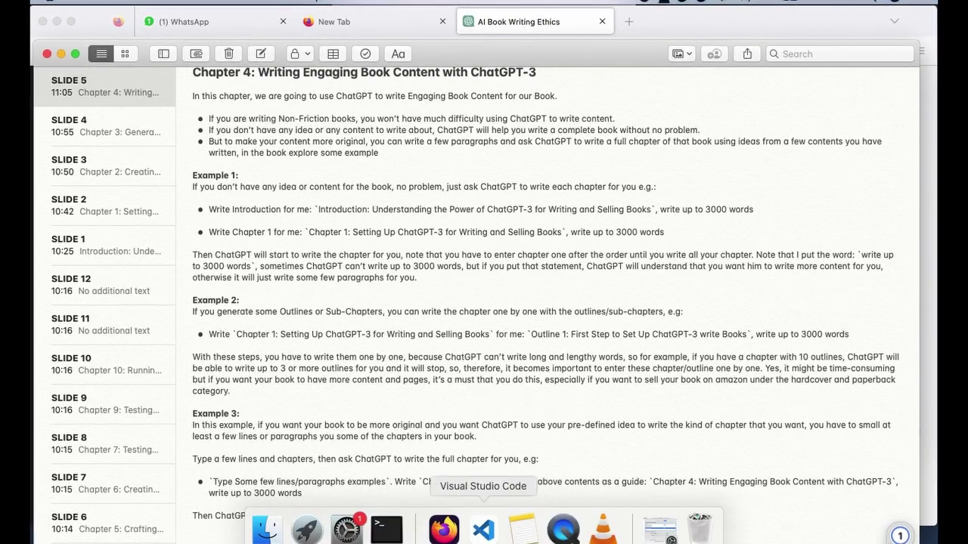
click(445, 530)
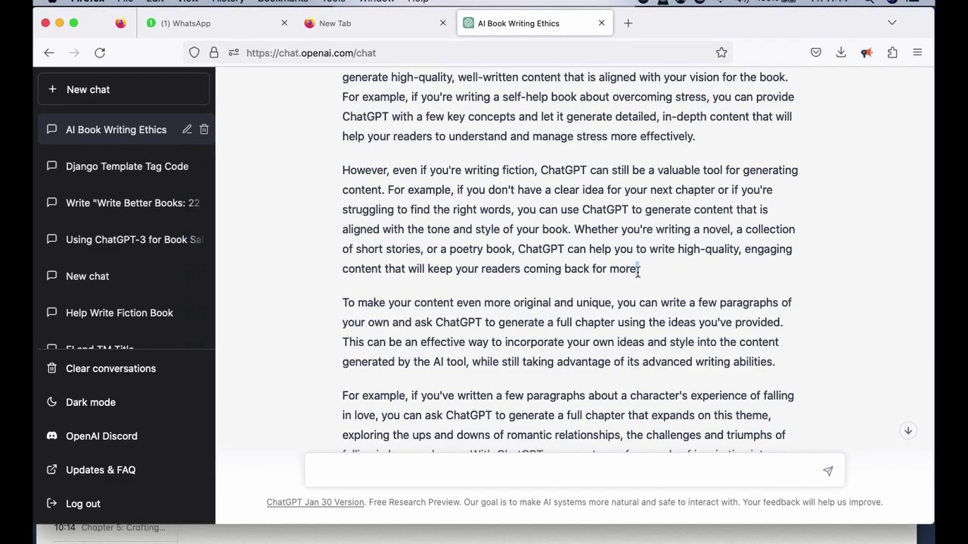
- Reread the generated Chapter 4, highlighting its opening paragraph, the word "challenging", and "Generating", "High" and "Quality" in the chapter heading
scroll(522, 303, down, 5)
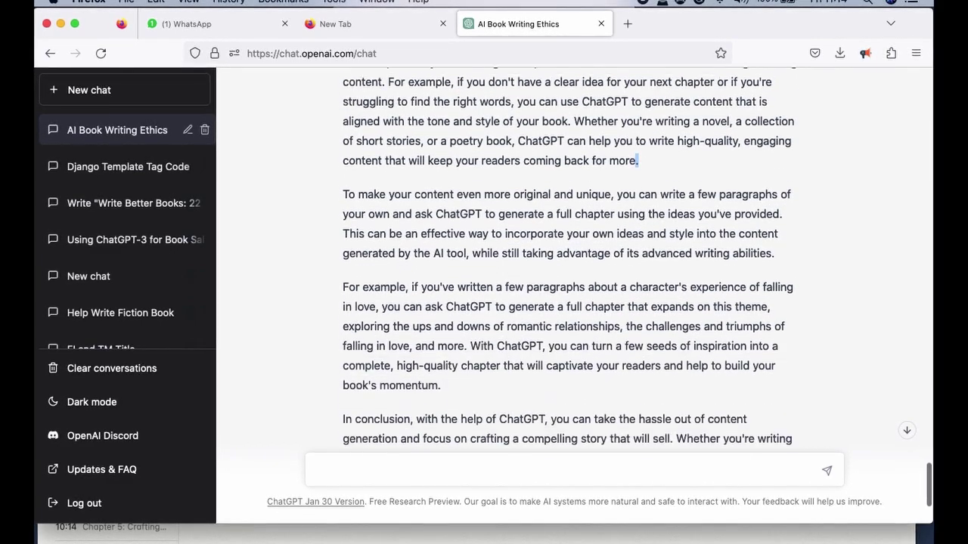
scroll(522, 264, up, 10)
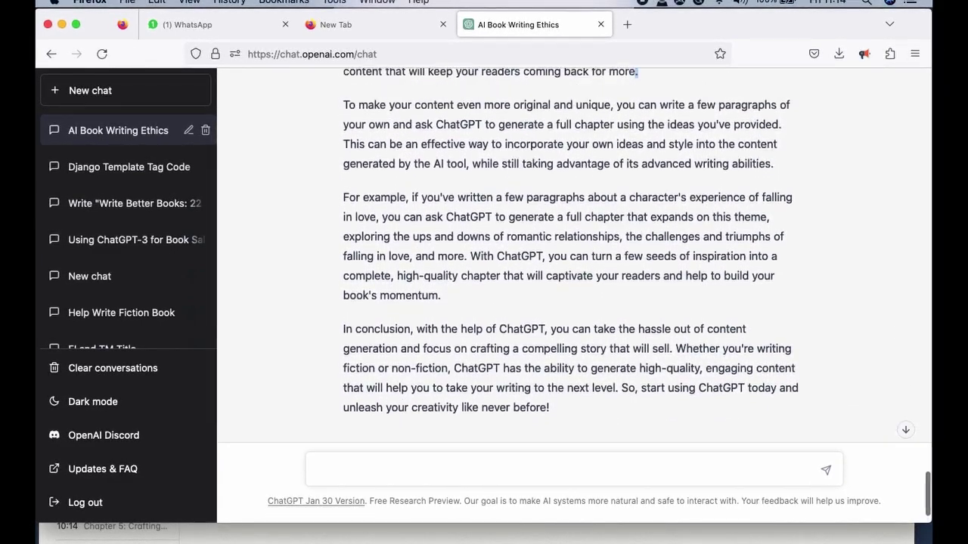
scroll(522, 264, up, 5)
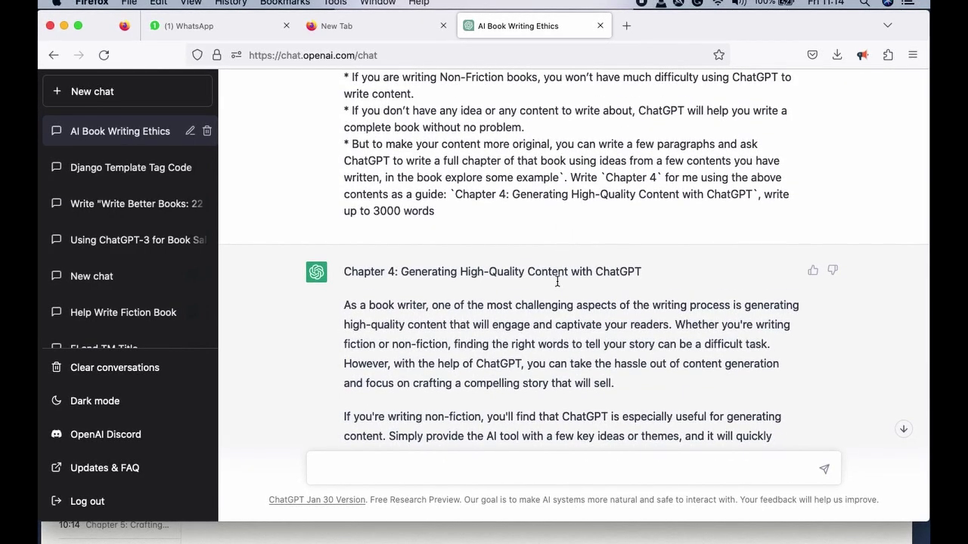
triple_click(552, 306)
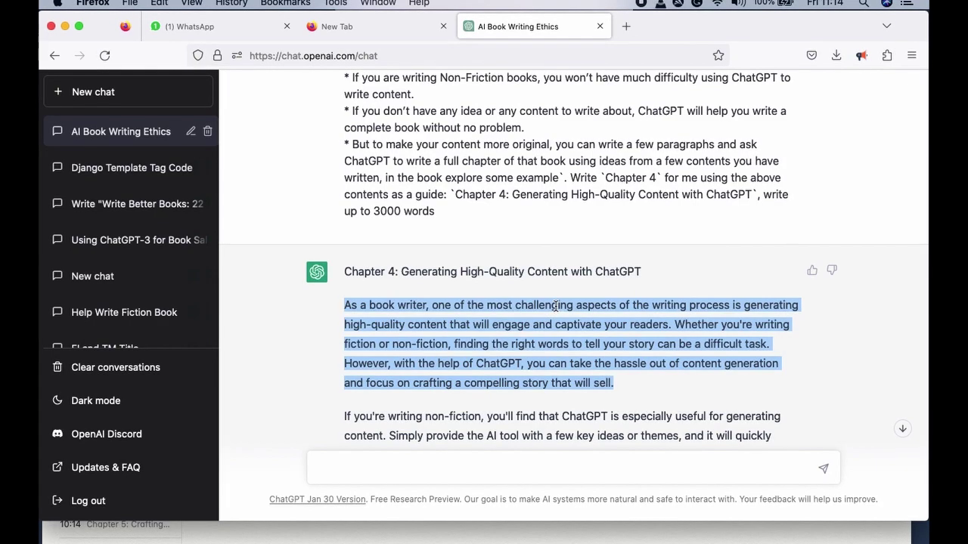
double_click(553, 306)
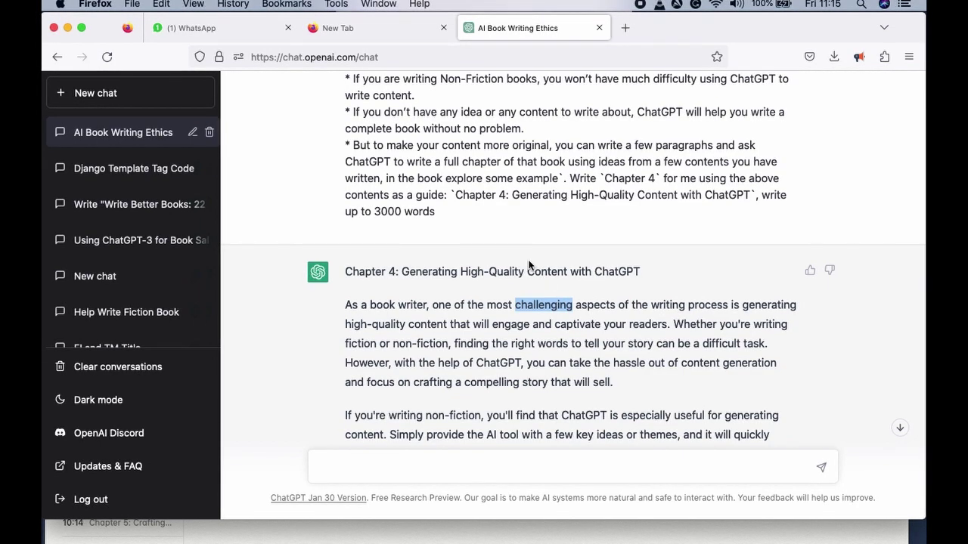
double_click(445, 272)
double_click(472, 272)
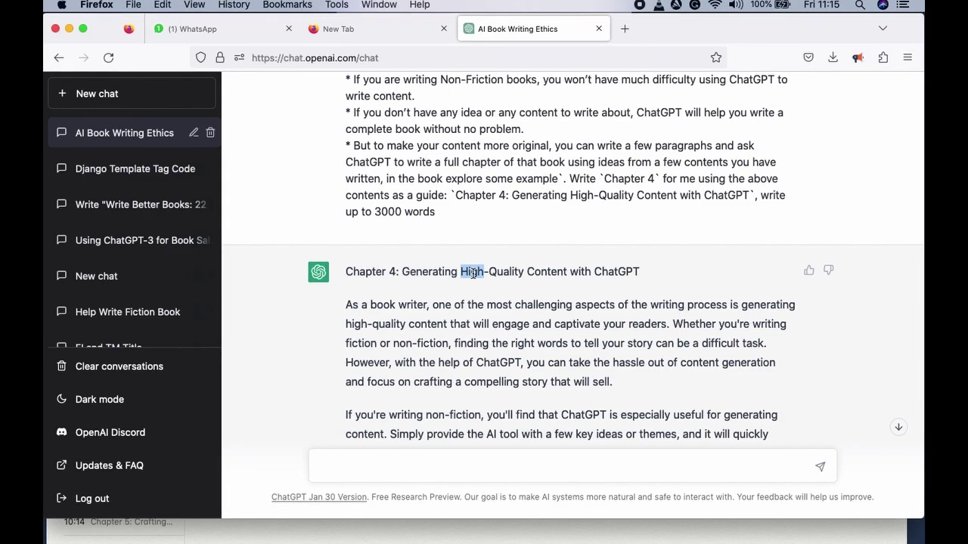
double_click(499, 273)
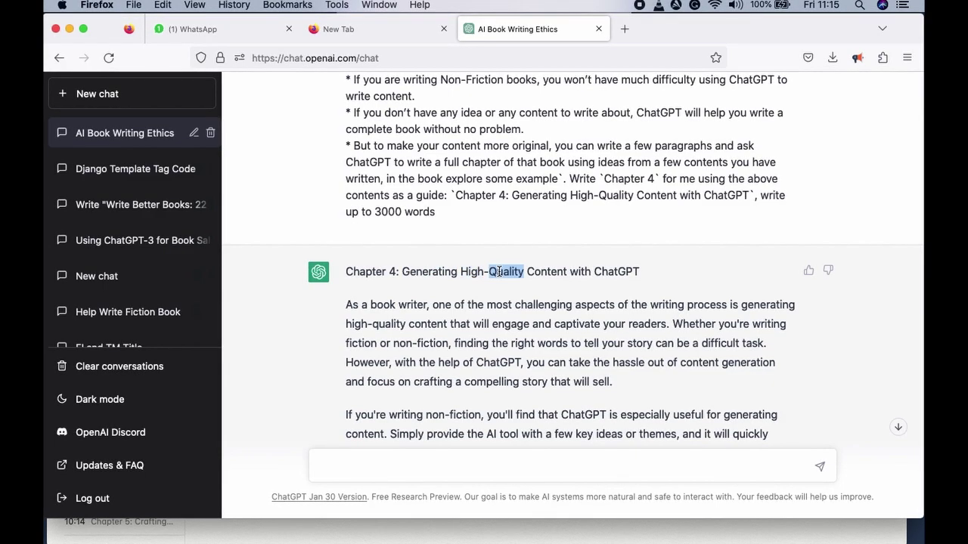
- Highlight "Content" in the Chapter 4 heading and the prompt's closing paragraph with the Chapter 4 writing instruction, and clear the selection
double_click(552, 273)
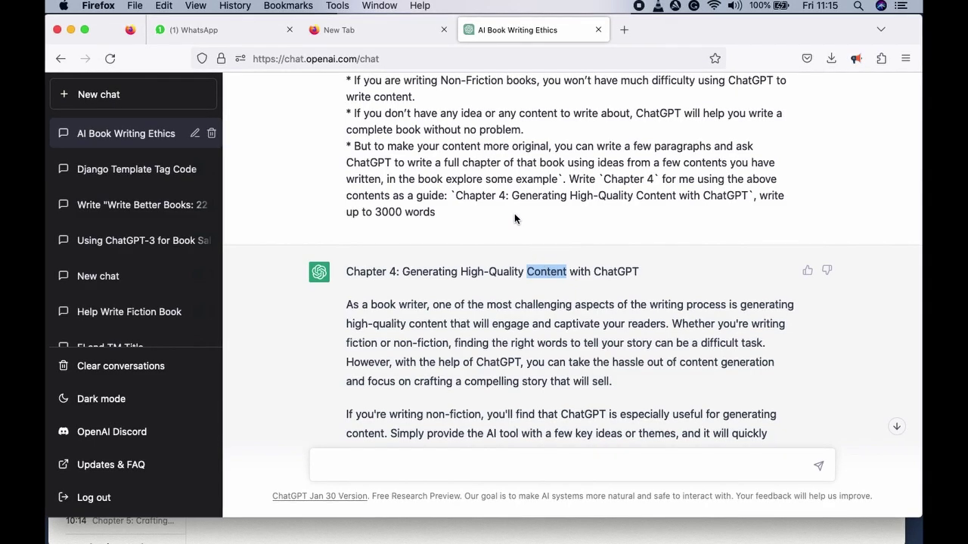
triple_click(477, 195)
click(494, 196)
triple_click(494, 196)
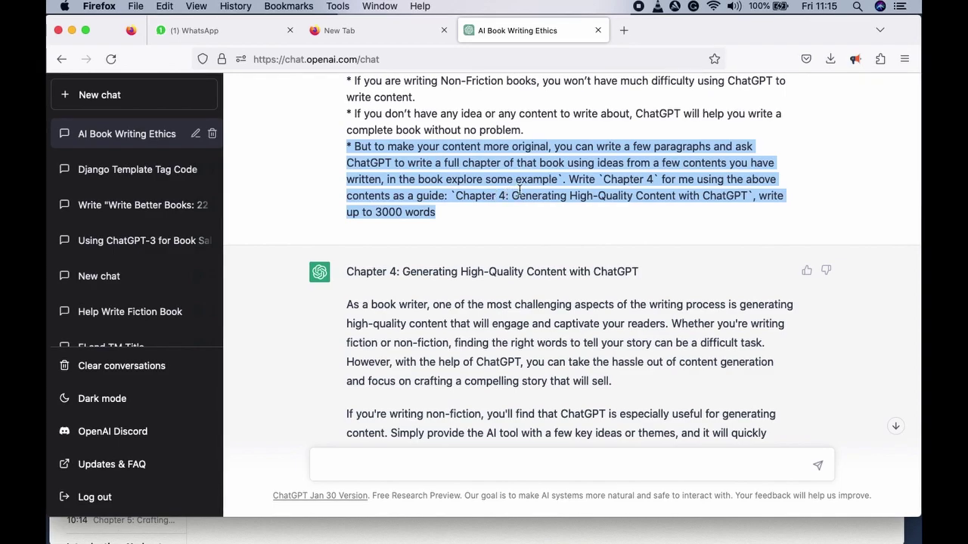
click(547, 196)
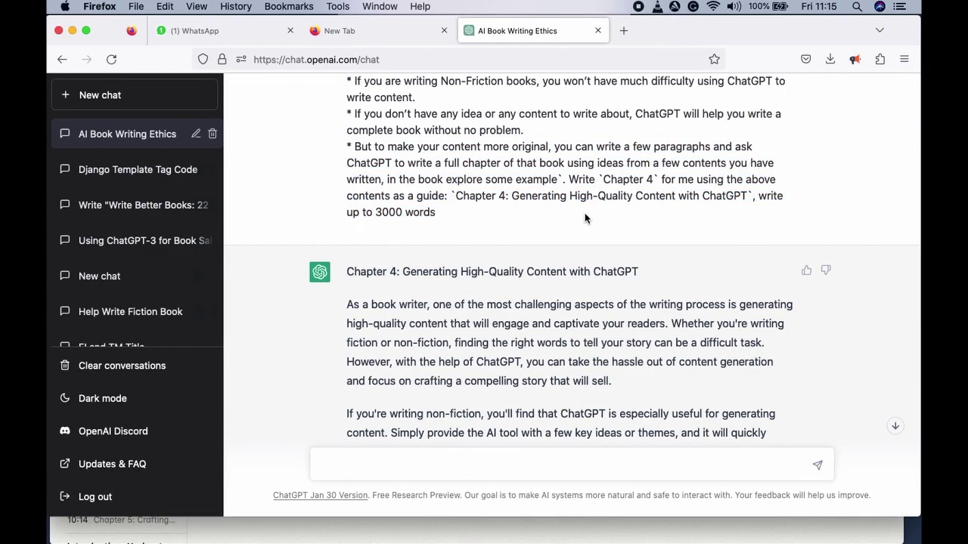
- Review the end of the generated chapter, highlighting "momentum", "high", "quality" and "chapter" in the paragraph before the conclusion
click(895, 425)
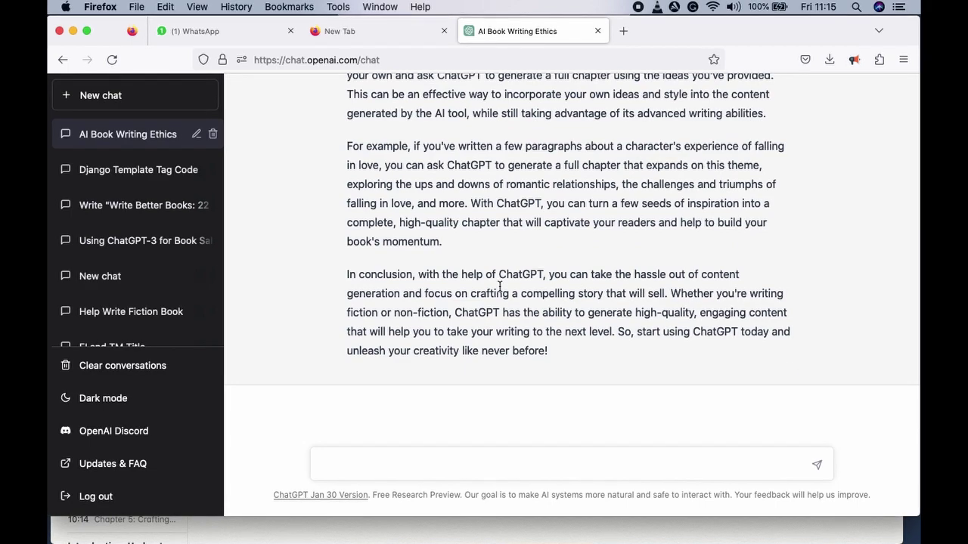
double_click(391, 276)
double_click(399, 241)
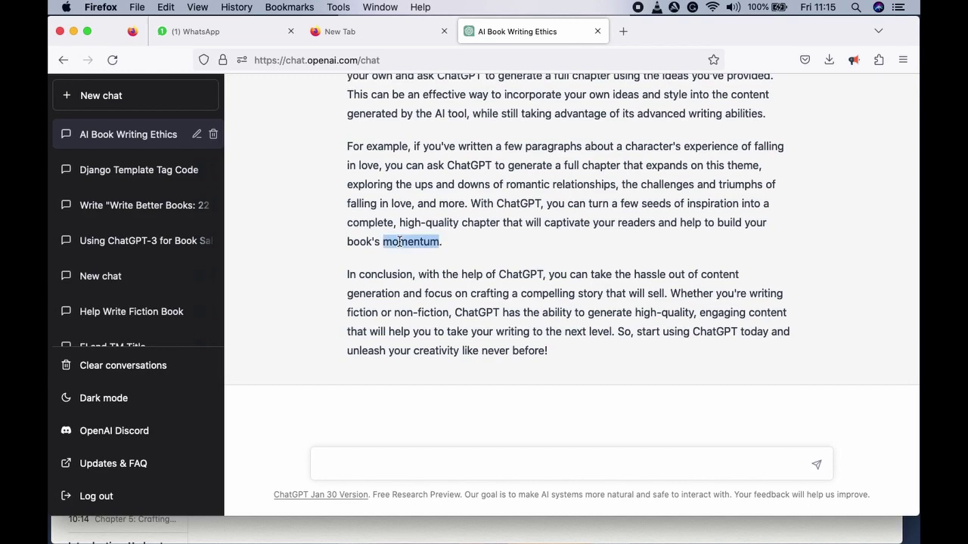
double_click(410, 221)
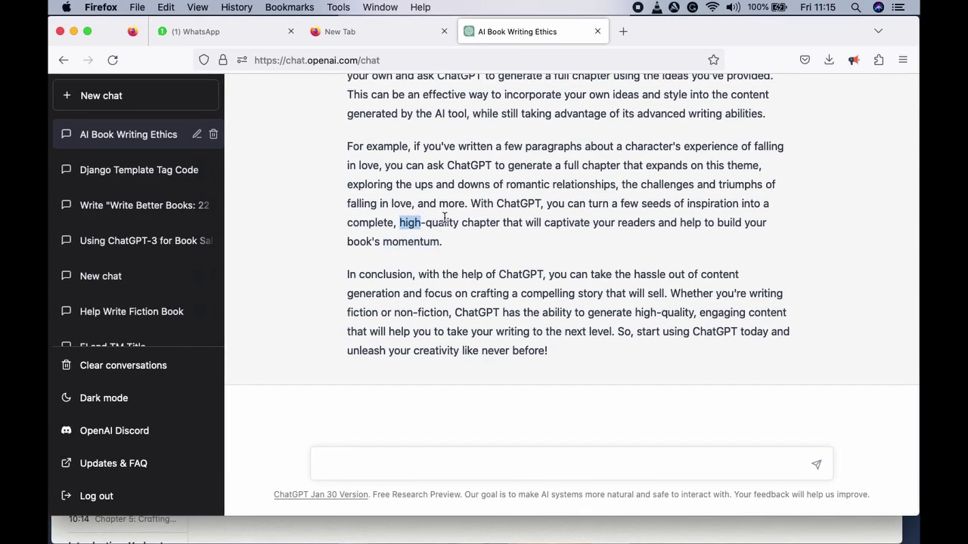
double_click(442, 222)
double_click(489, 222)
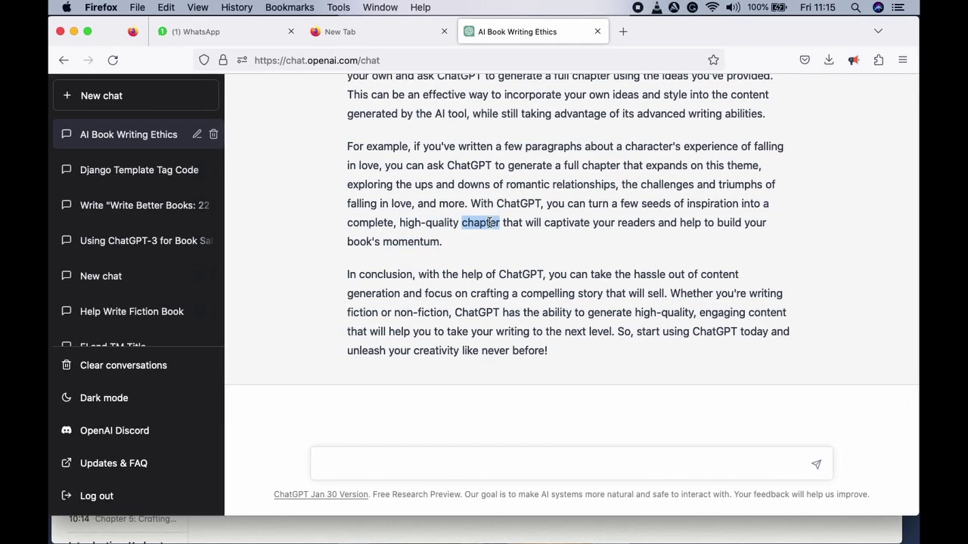